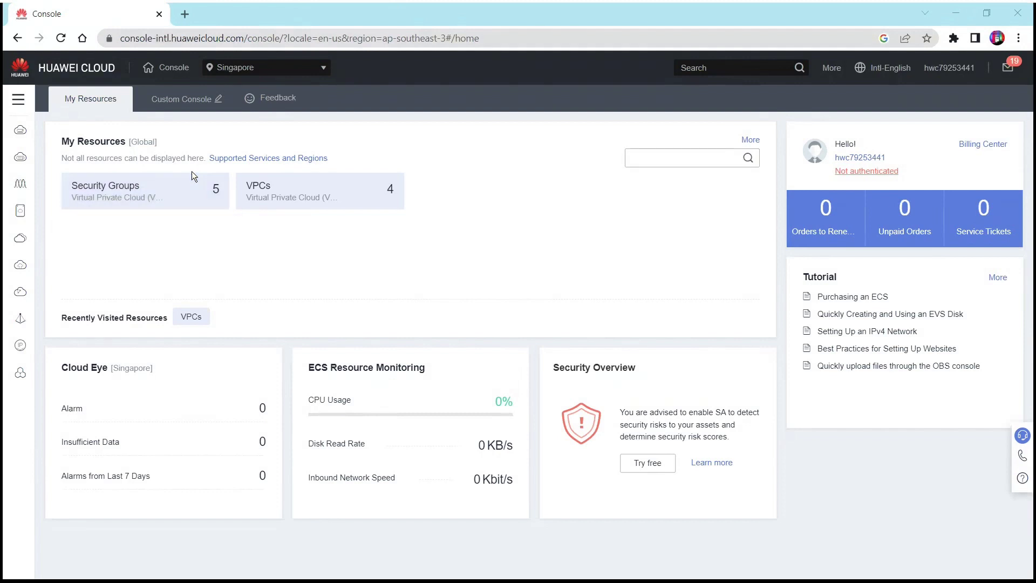
# Step: Find DevCloud among the Developer Services in the service list and open its overview page
pyautogui.moveTo(14, 113)
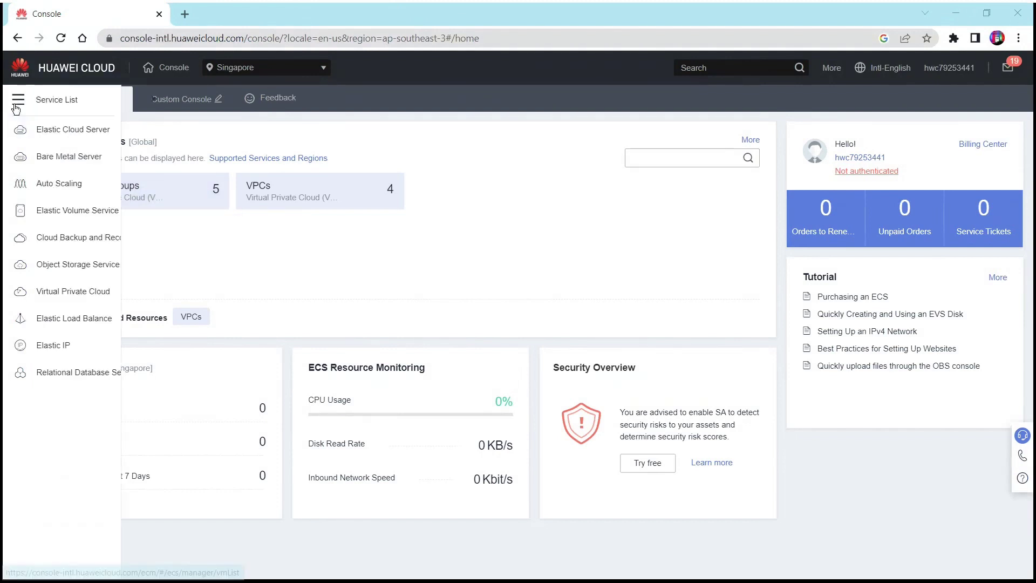
pyautogui.click(50, 106)
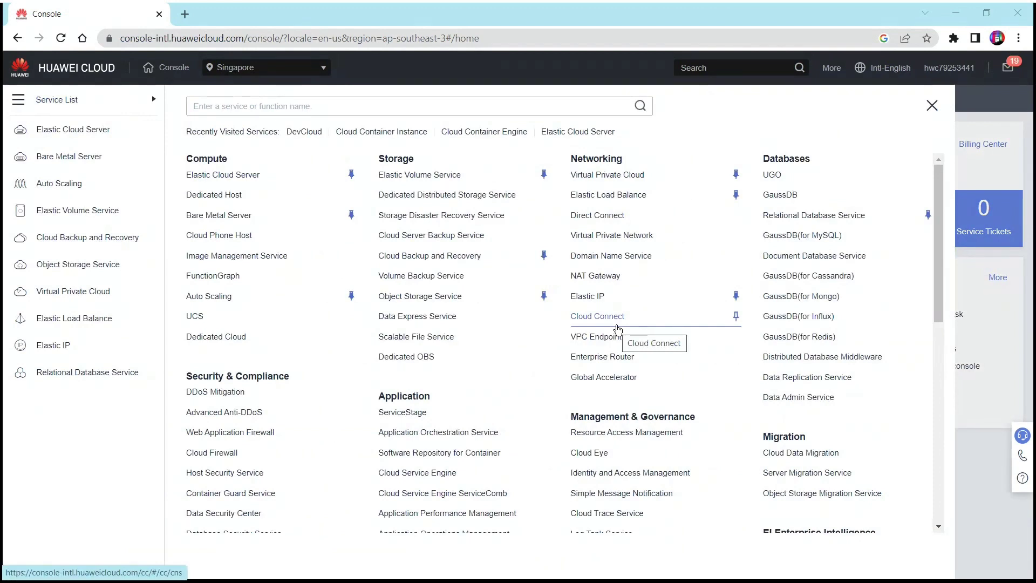
pyautogui.scroll(-4, 615, 280)
pyautogui.scroll(4, 485, 238)
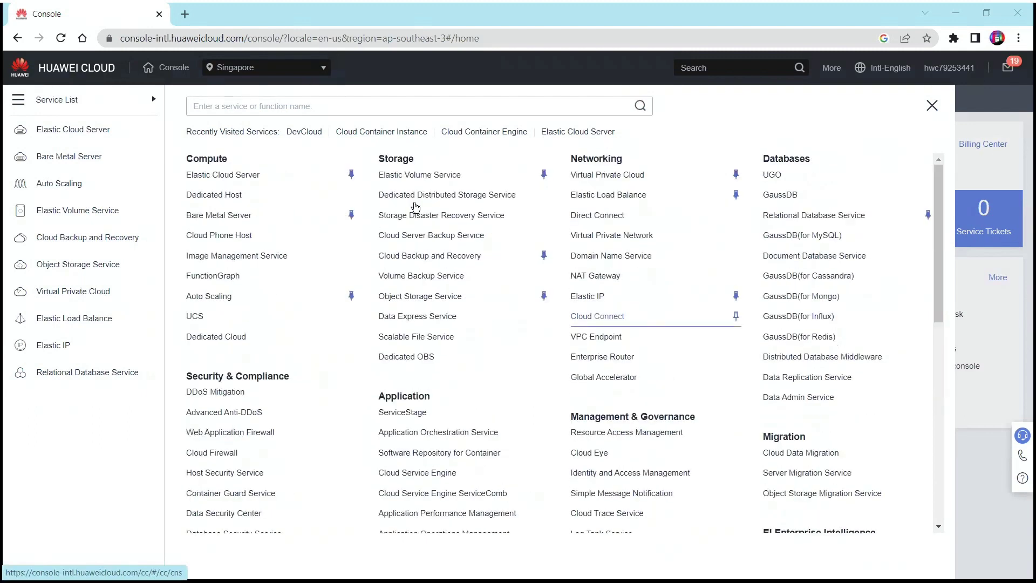
pyautogui.scroll(-3, 615, 263)
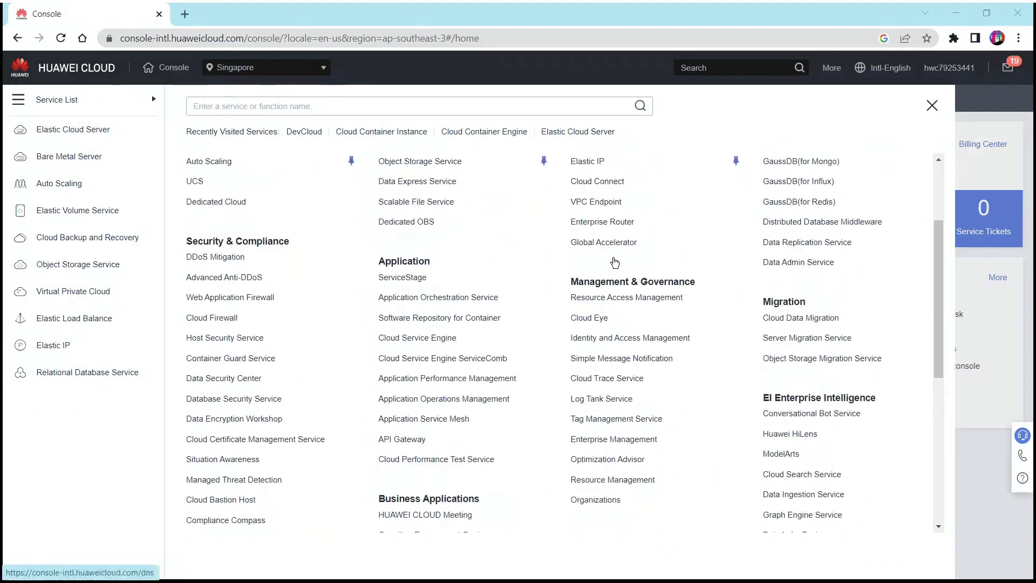
pyautogui.scroll(-7, 615, 263)
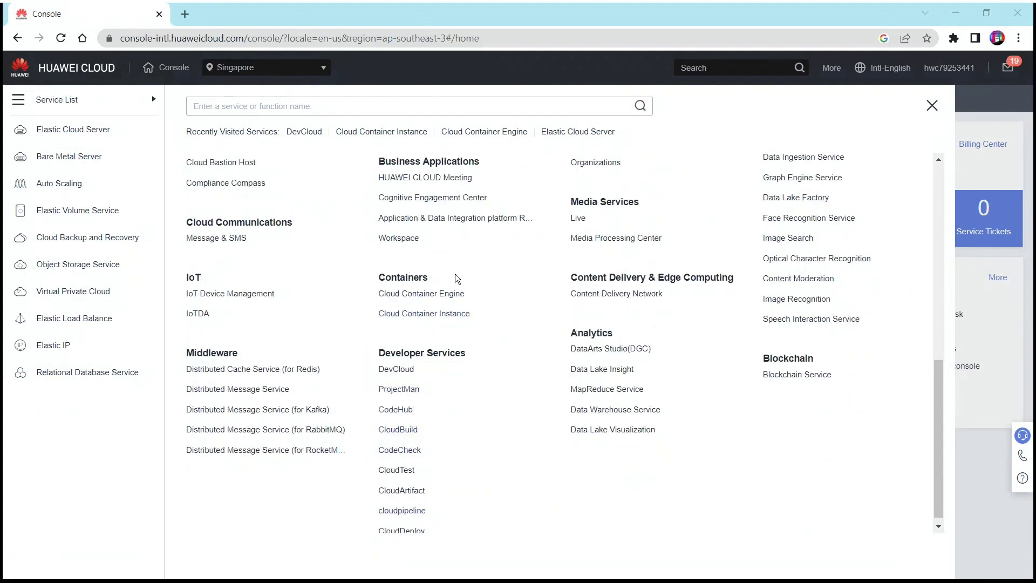
pyautogui.click(403, 369)
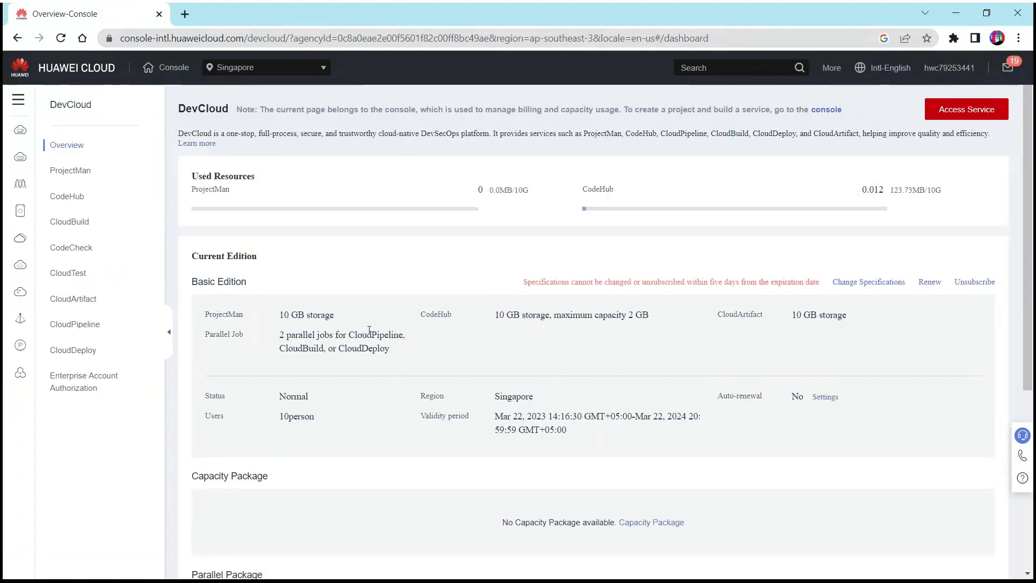
# Step: Review the Developer Services group in the service list and return to the DevCloud overview
pyautogui.click(19, 100)
pyautogui.scroll(-10, 489, 373)
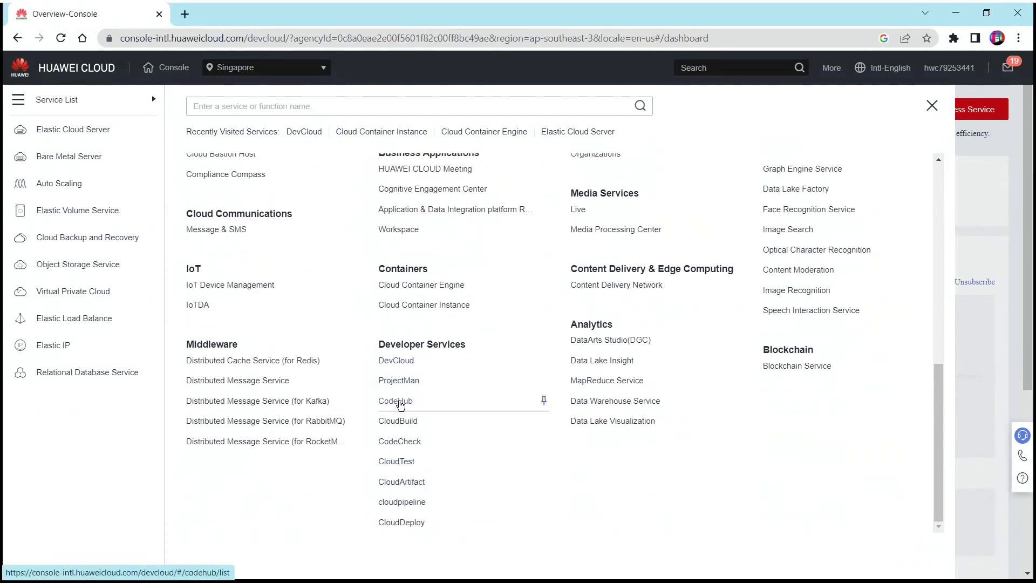
pyautogui.moveTo(949, 68)
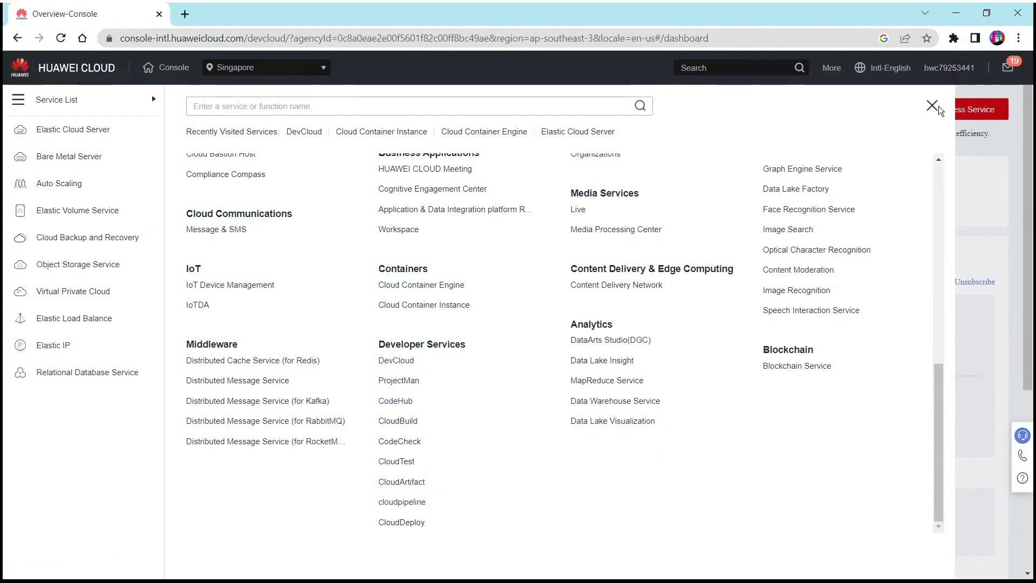
pyautogui.click(342, 244)
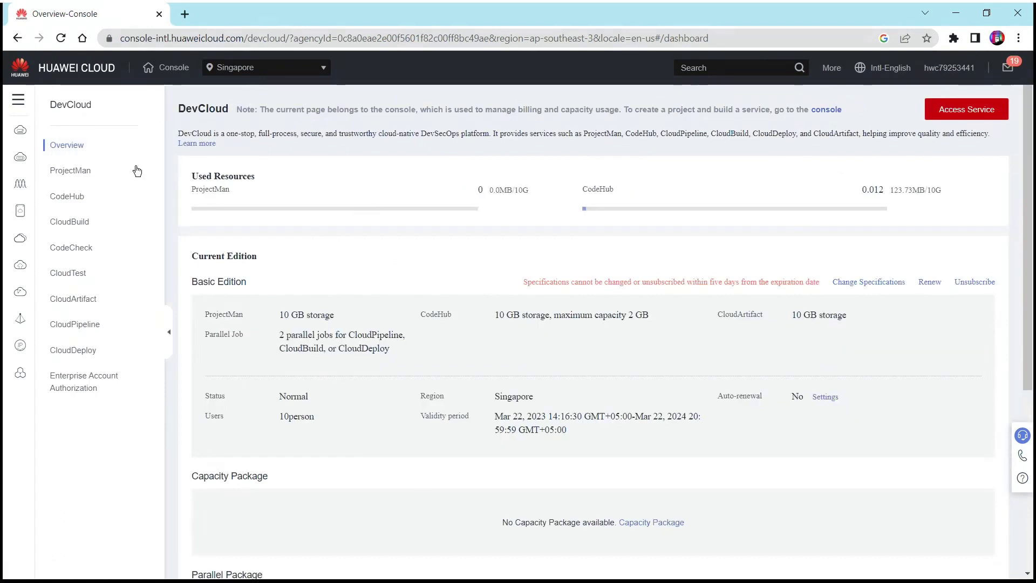
# Step: Access the DevCloud service and create a Scrum project named Webinar with project code 01
pyautogui.click(978, 121)
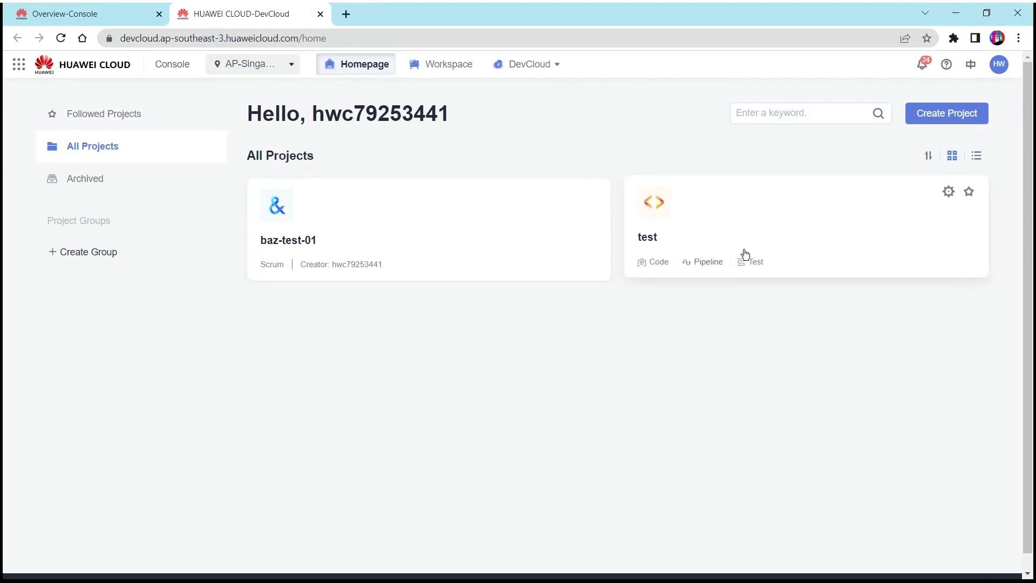
pyautogui.click(951, 118)
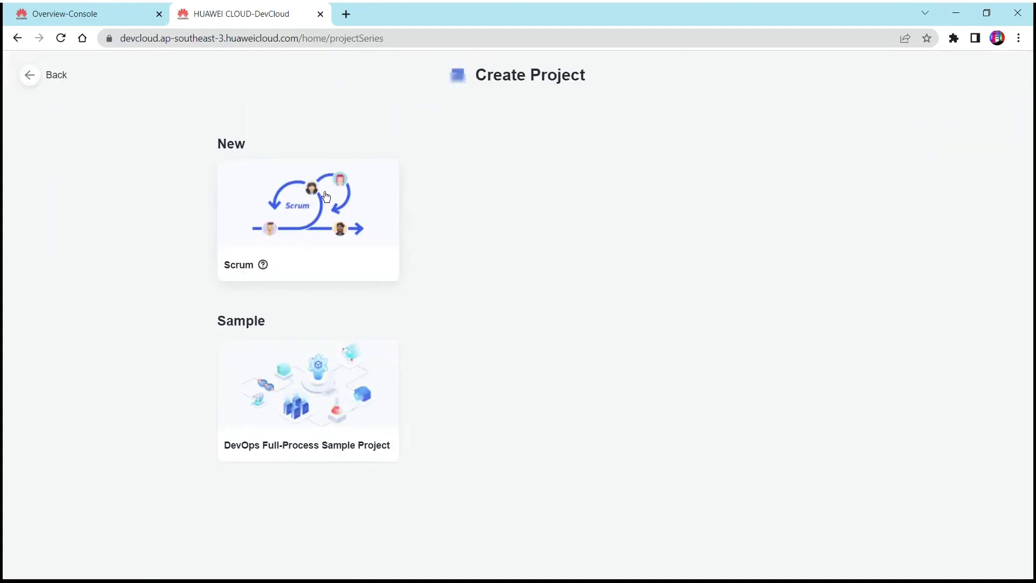
pyautogui.click(325, 197)
pyautogui.click(297, 383)
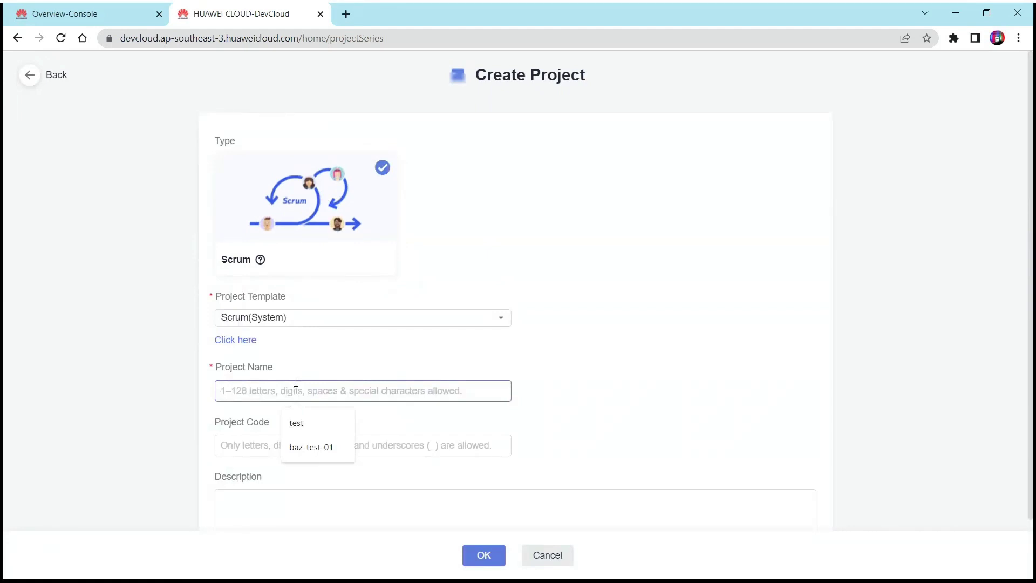
pyautogui.write('Webinar')
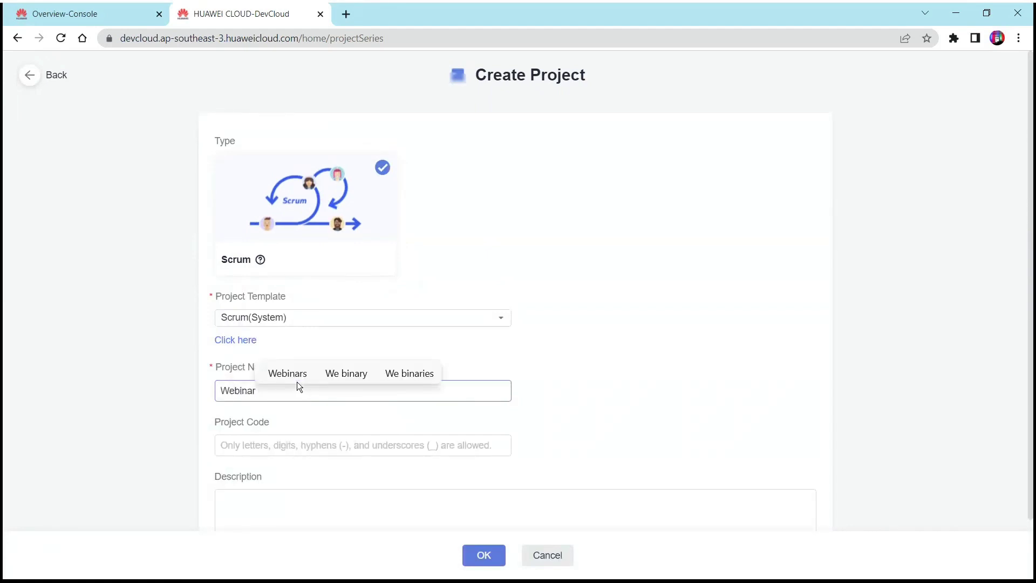
pyautogui.click(307, 438)
pyautogui.write('01')
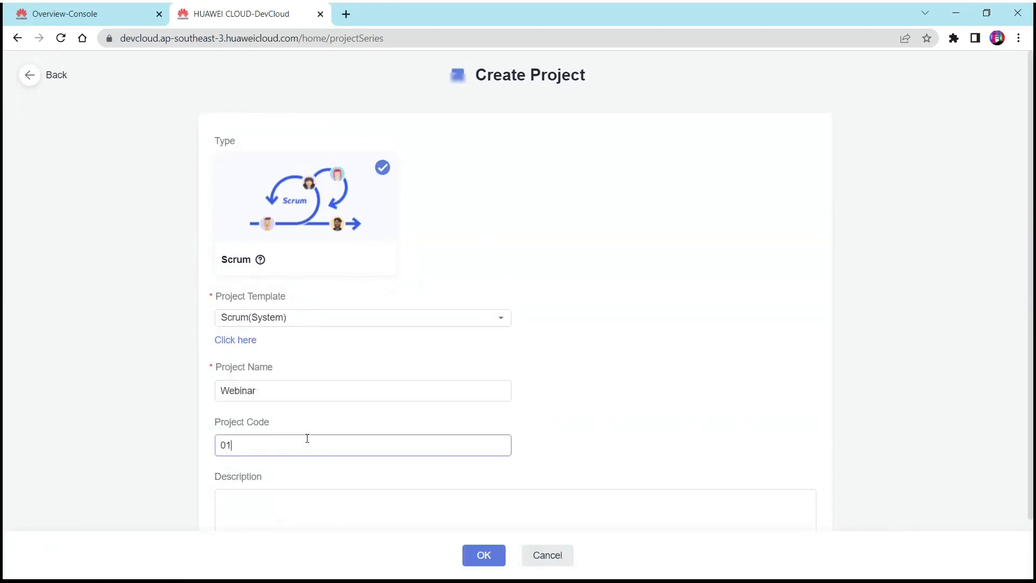
pyautogui.scroll(-1, 348, 432)
pyautogui.click(485, 554)
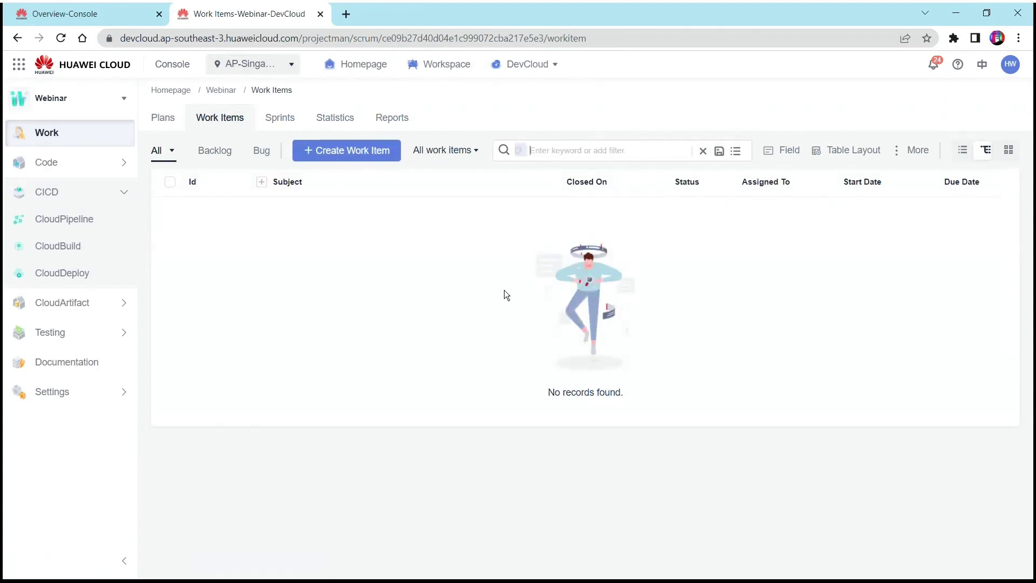
# Step: View the work items of the baz-test-01 project and return to the project homepage
pyautogui.click(349, 71)
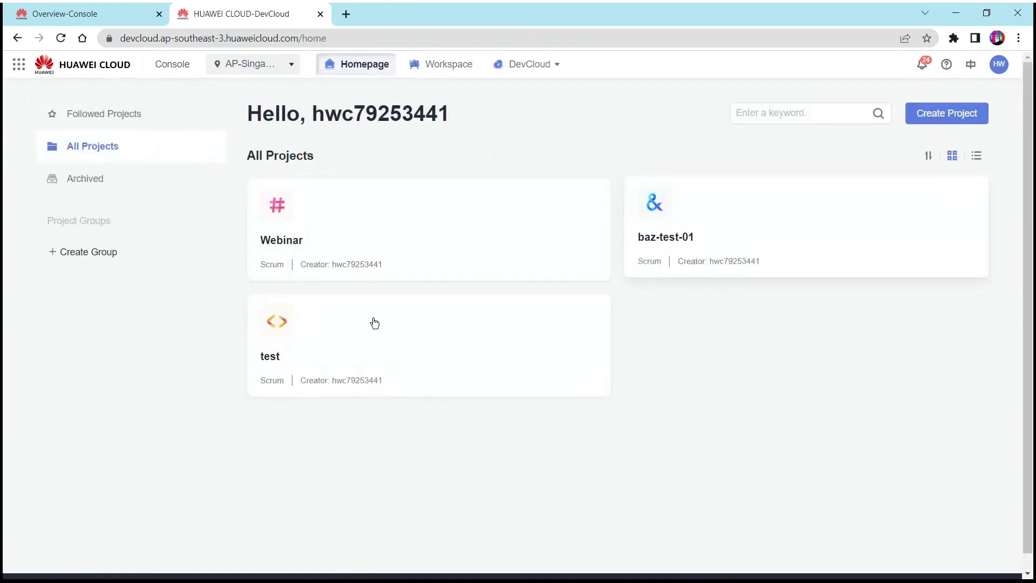
pyautogui.click(656, 236)
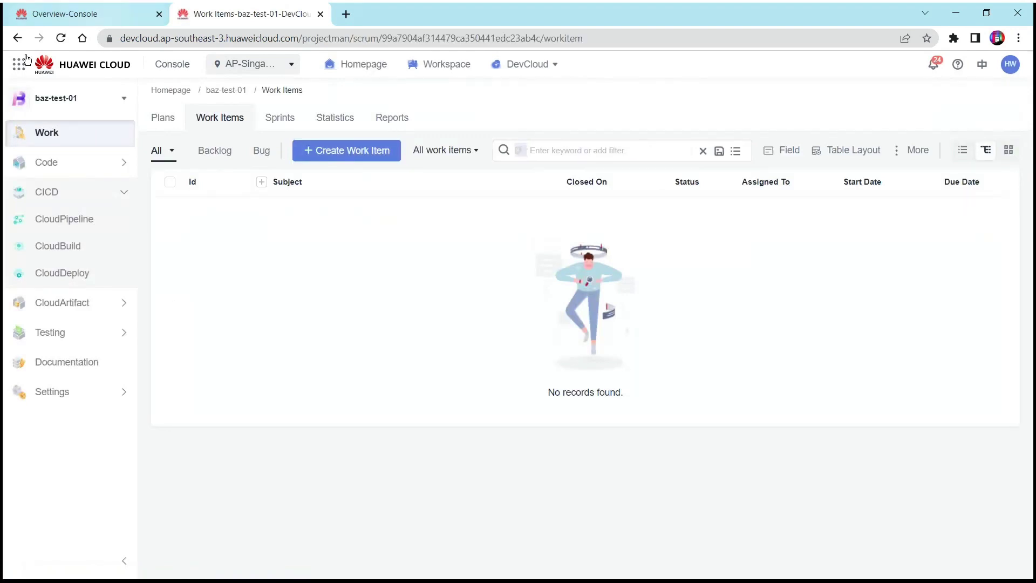
pyautogui.click(17, 38)
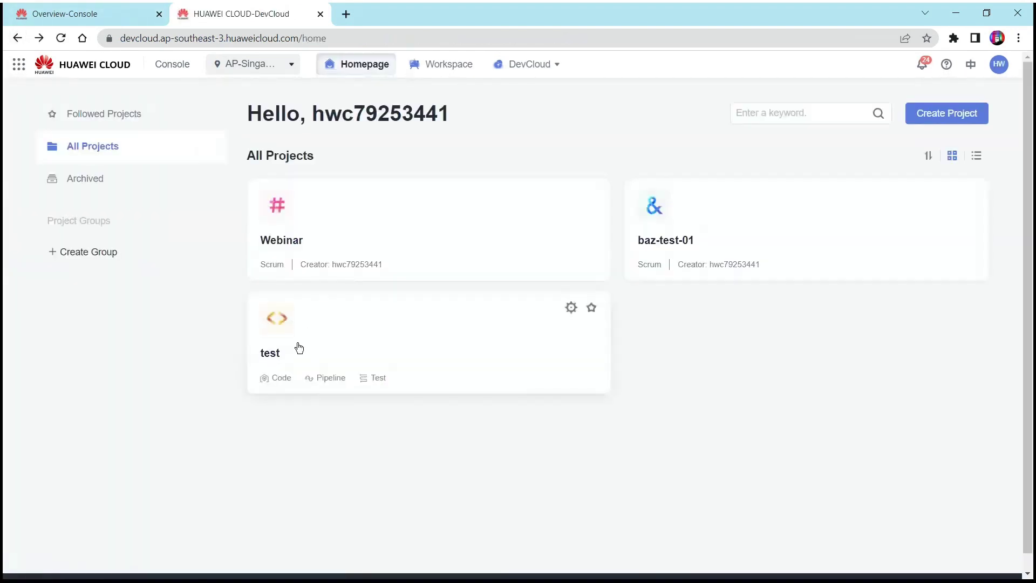
# Step: Open the test project and view the details of its bug "User mgmt-Failed to manually set member level"
pyautogui.click(297, 347)
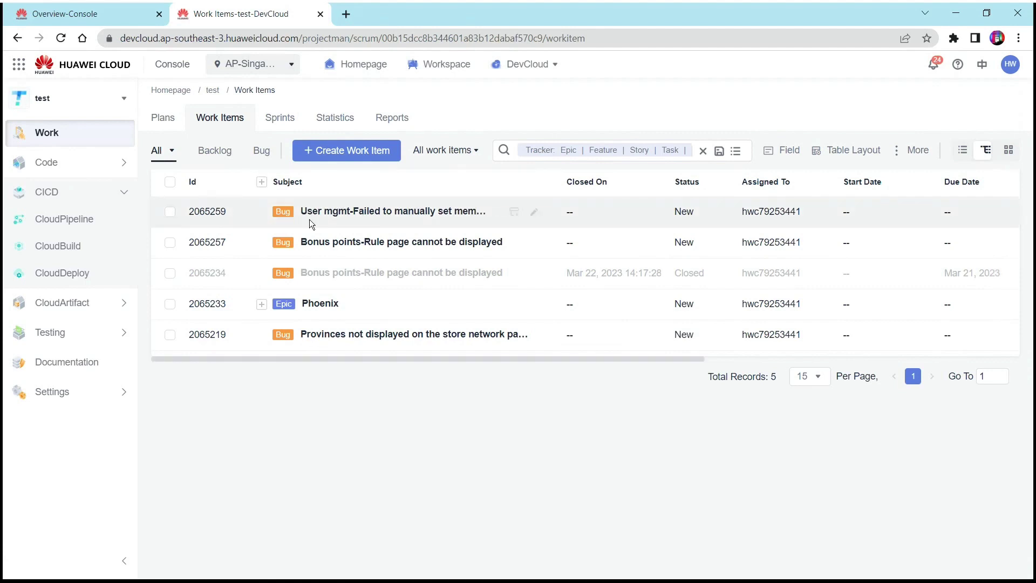
pyautogui.click(383, 219)
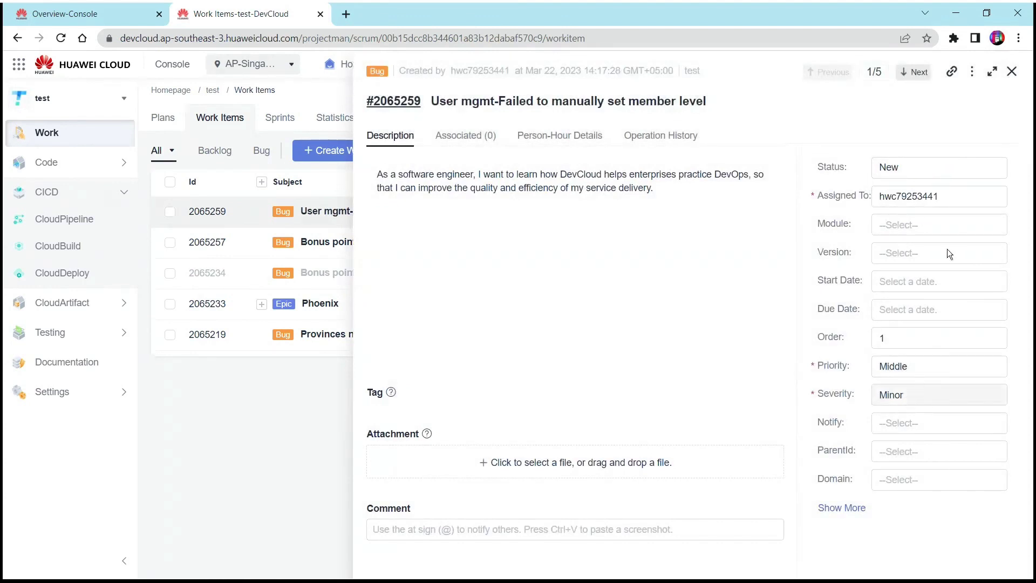
pyautogui.click(1012, 71)
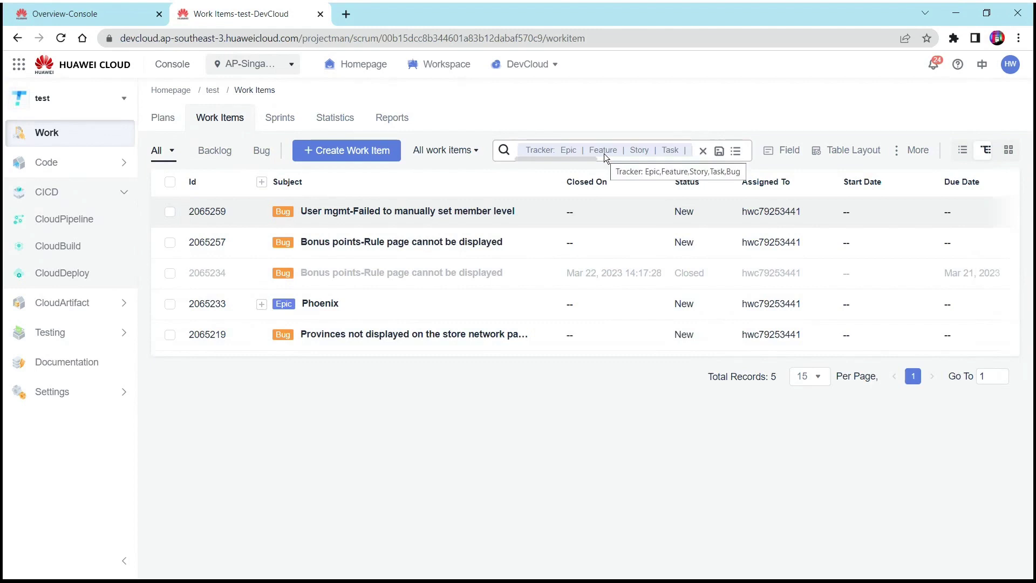
# Step: Open the CodeHub service and view the form for creating a repository directly, leaving it without creating one
pyautogui.click(515, 64)
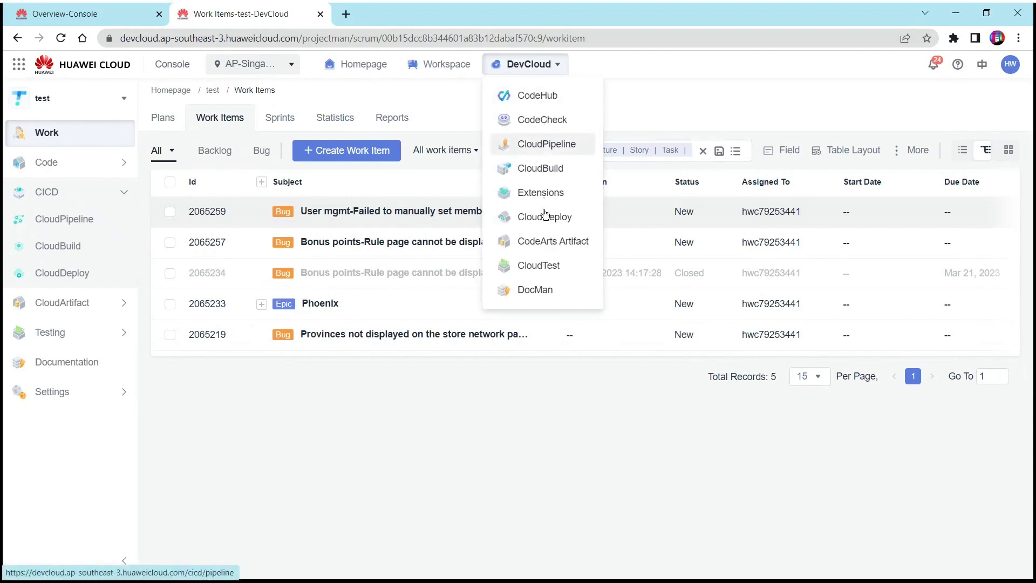
pyautogui.click(538, 96)
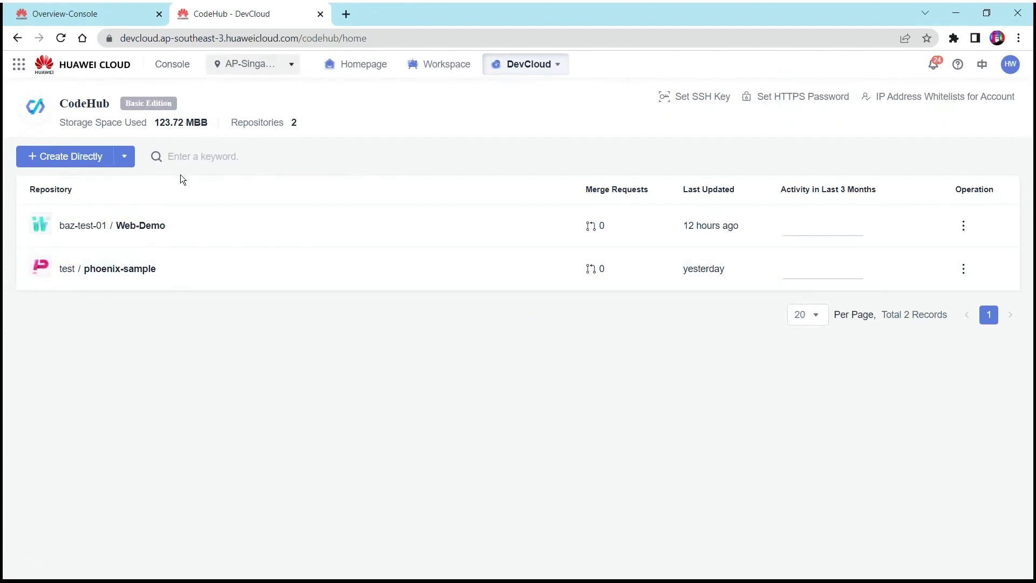
pyautogui.click(71, 164)
pyautogui.click(31, 79)
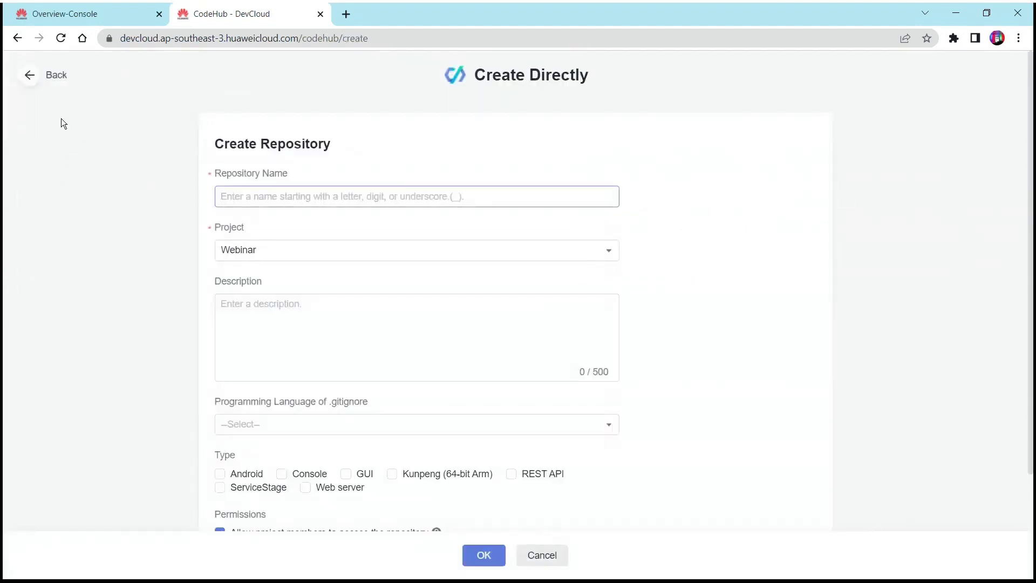
# Step: Start creating a repository from a template and browse the first two pages of available templates
pyautogui.click(125, 158)
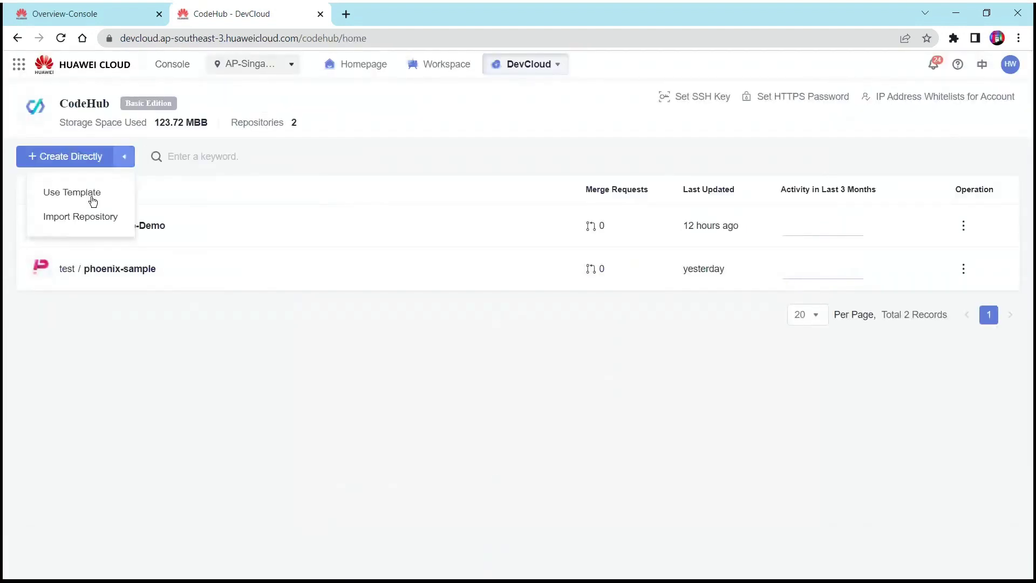
pyautogui.click(89, 193)
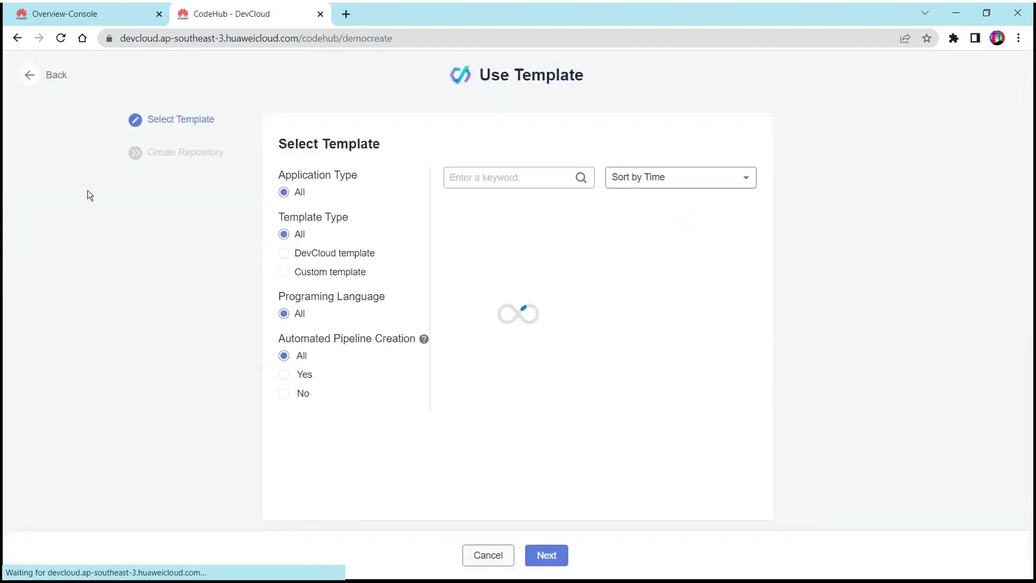
pyautogui.scroll(-6, 556, 365)
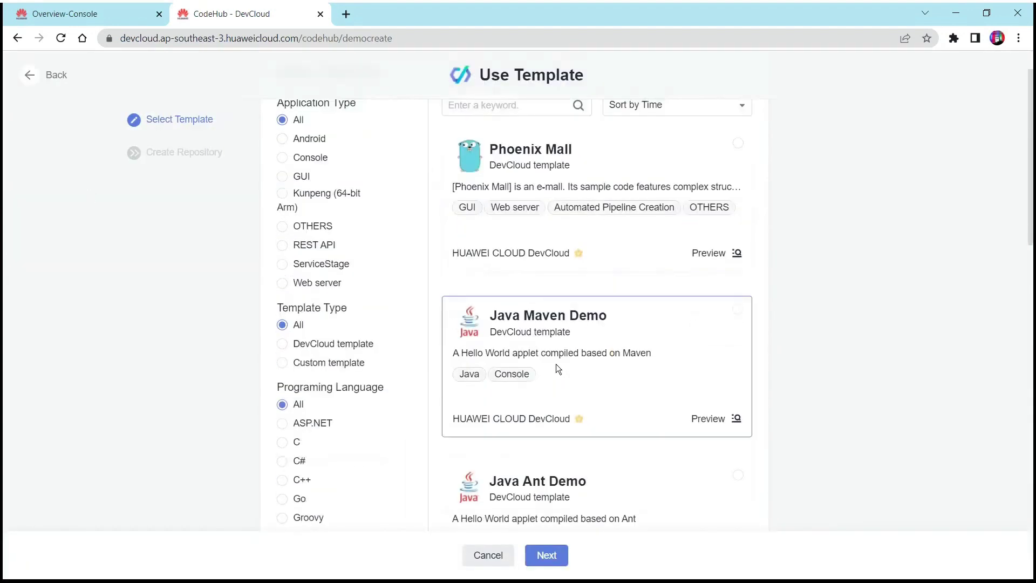
pyautogui.scroll(-13, 556, 367)
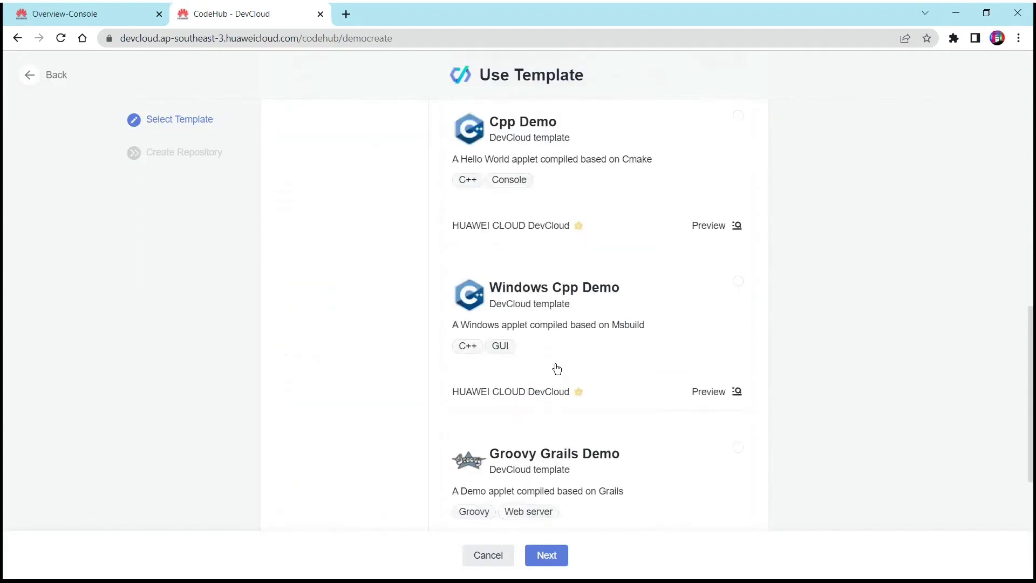
pyautogui.click(678, 489)
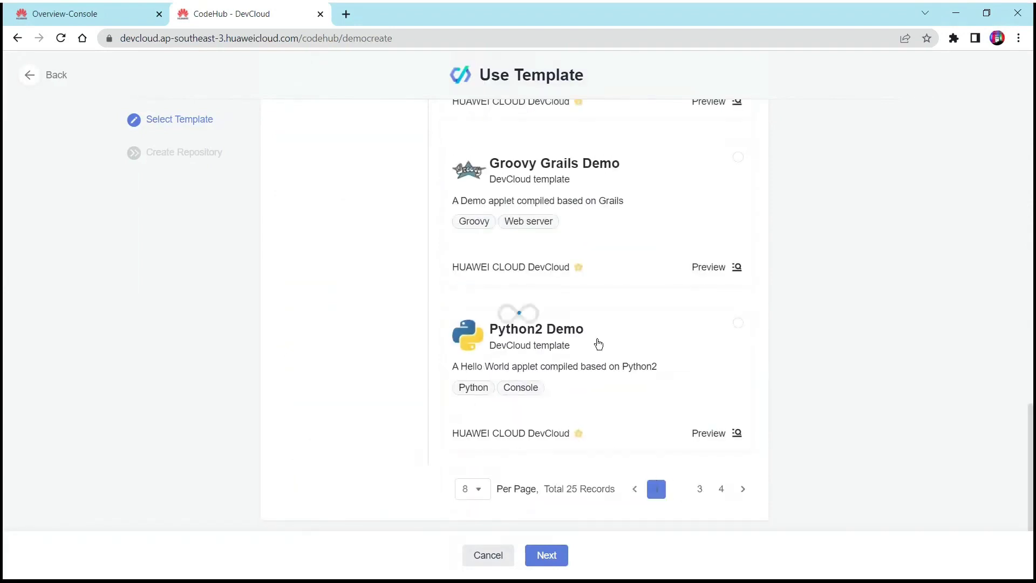
pyautogui.scroll(13, 594, 341)
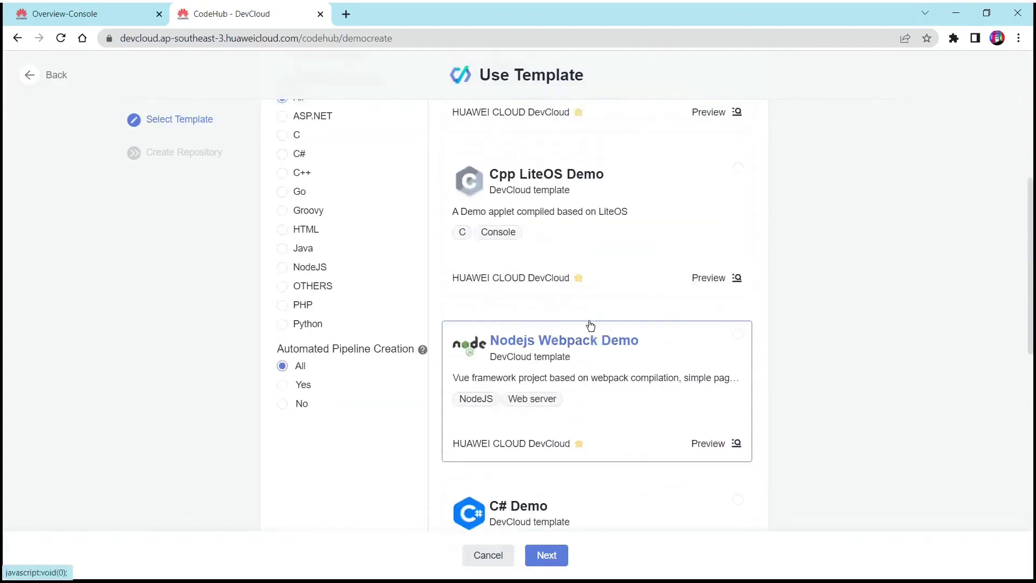
# Step: Search the repository templates for java and look through the matching templates
pyautogui.click(495, 180)
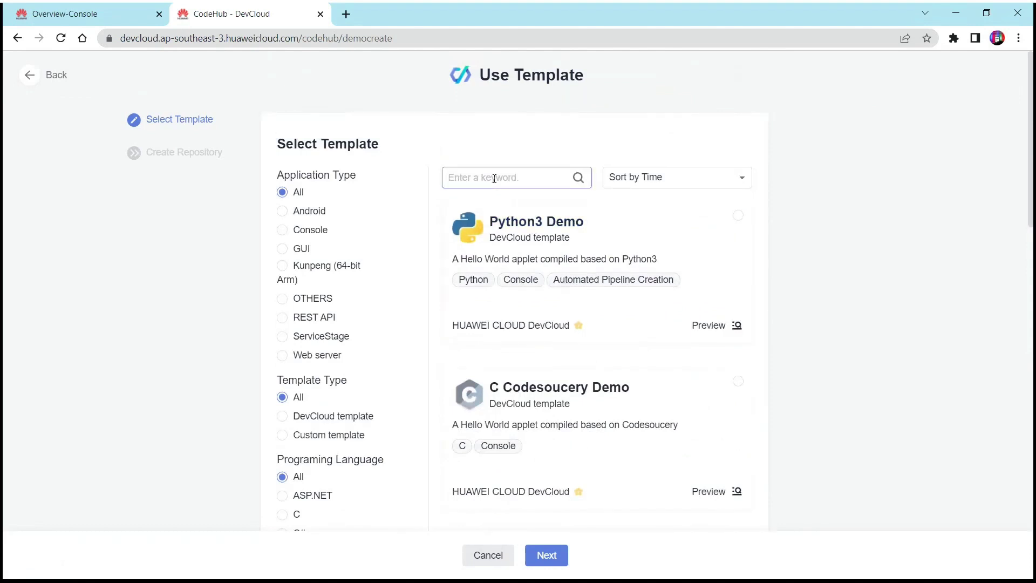
pyautogui.write('java')
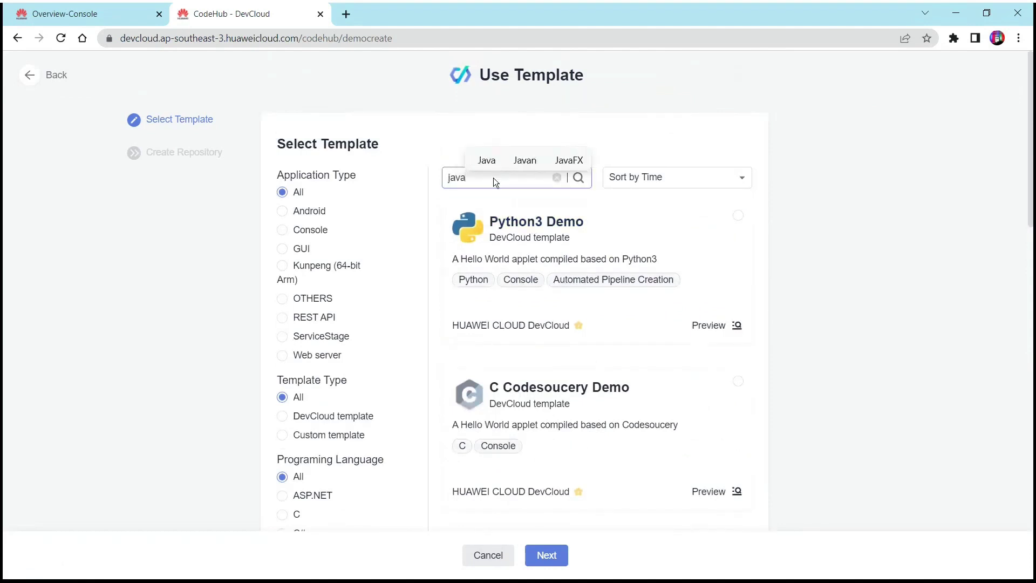
pyautogui.press('Return')
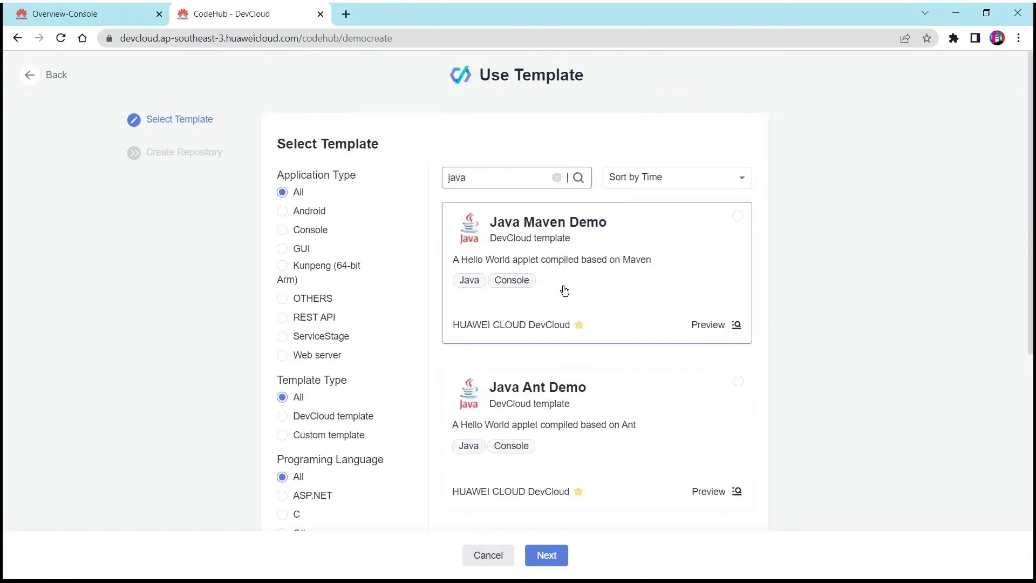
pyautogui.scroll(-1, 531, 186)
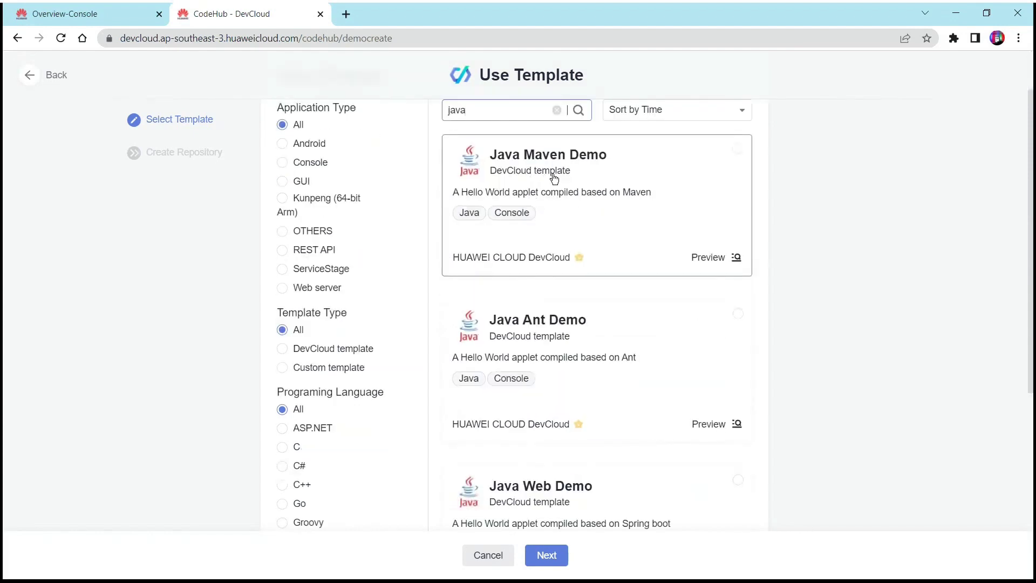
pyautogui.scroll(-5, 543, 338)
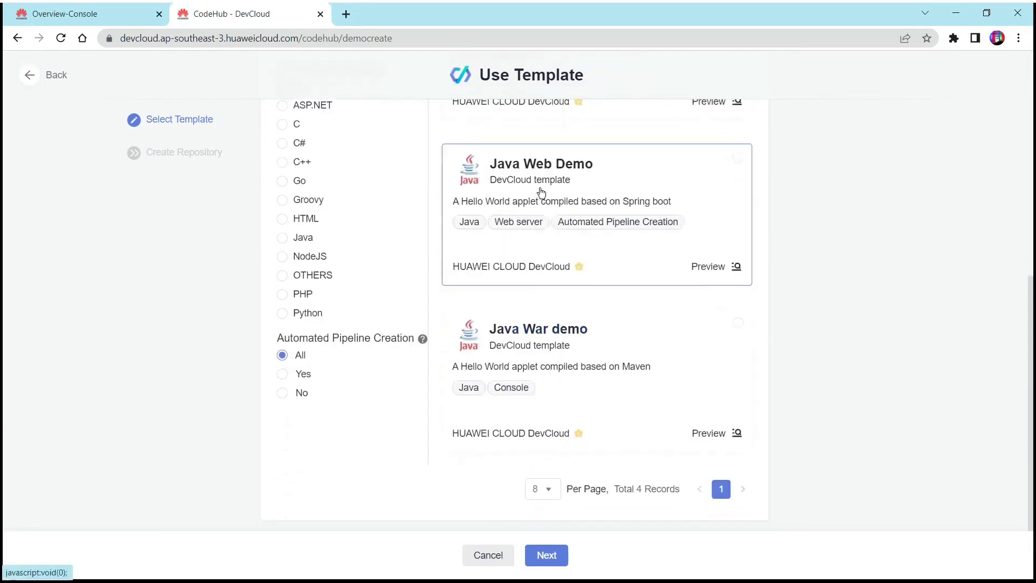
# Step: Choose the Java Web Demo template and name the new repository web-cloud
pyautogui.click(540, 189)
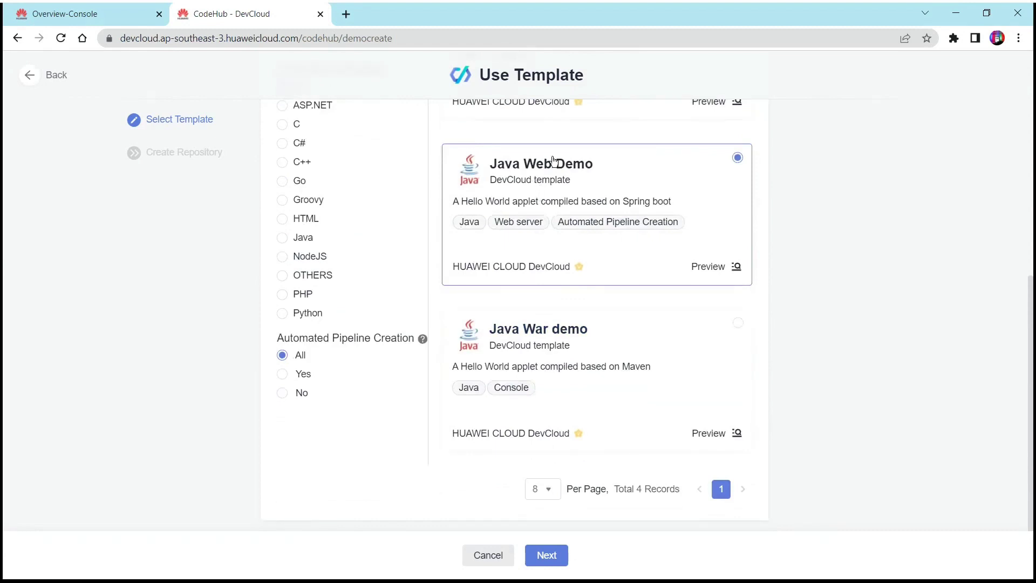
pyautogui.click(546, 556)
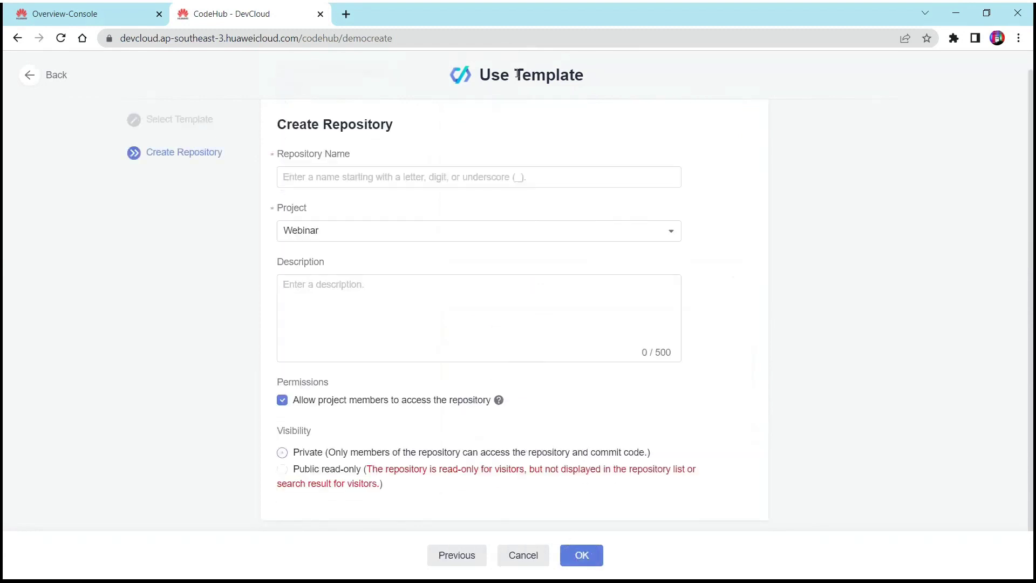
pyautogui.click(347, 178)
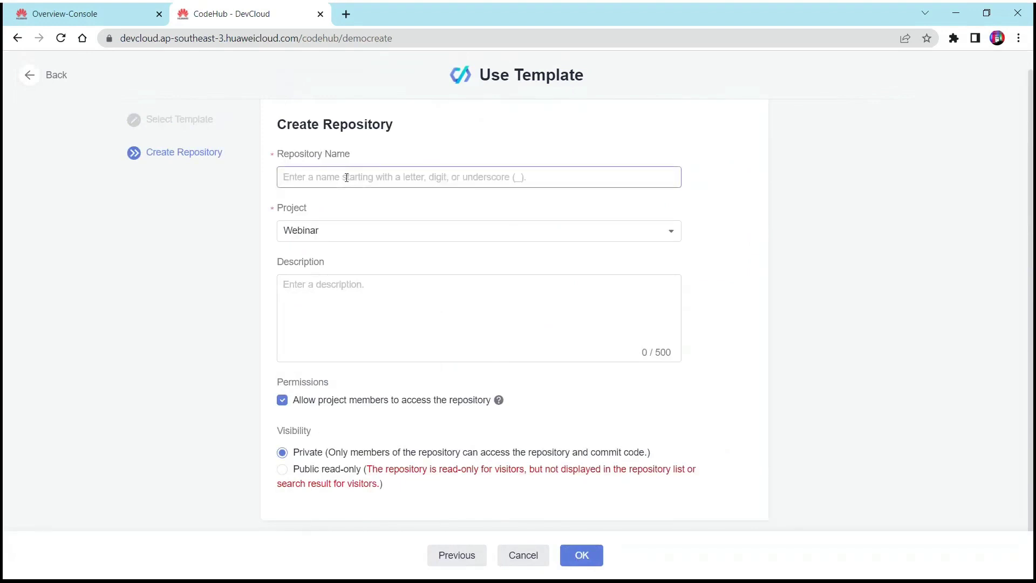
pyautogui.write('we')
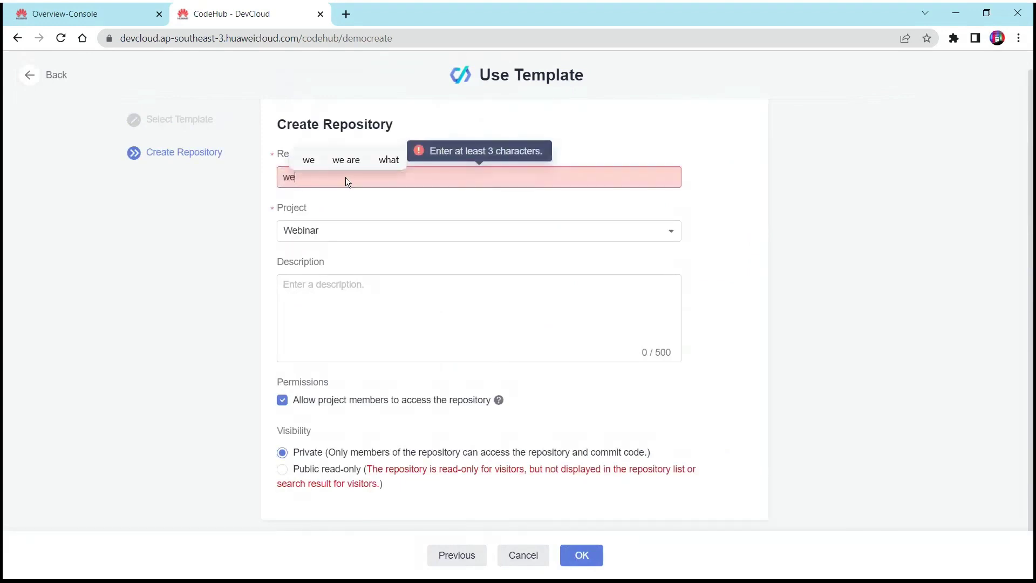
pyautogui.write('b-dloud')
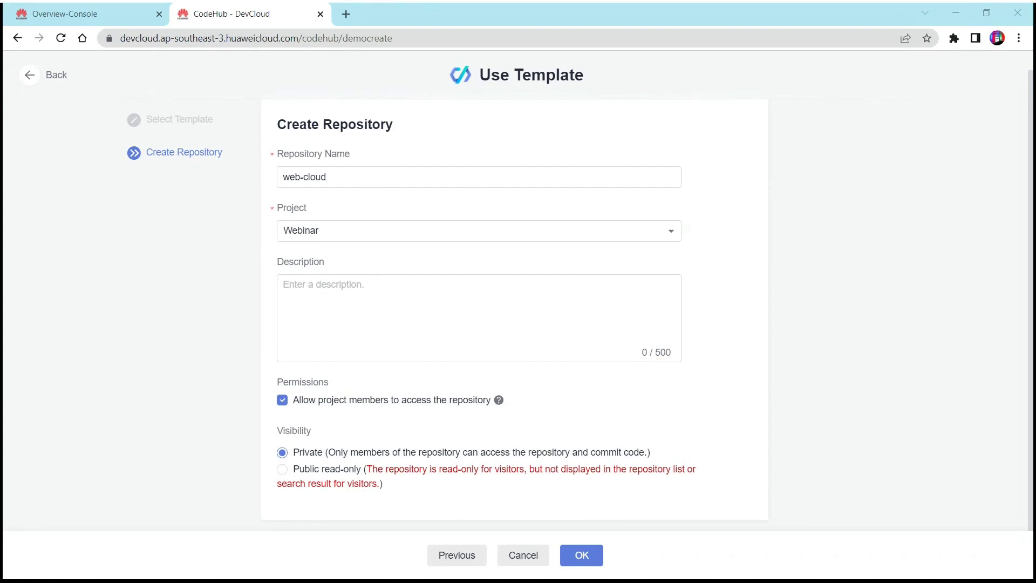
# Step: Enter the description "This testing project for Webinar DevOPs" and create the repository in the Webinar project
pyautogui.click(409, 315)
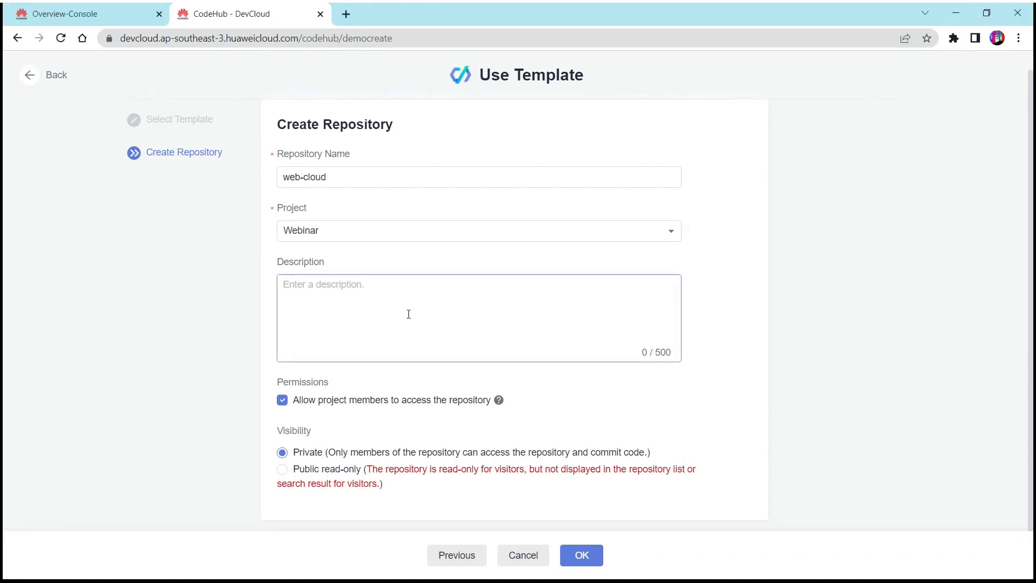
pyautogui.write('Thi')
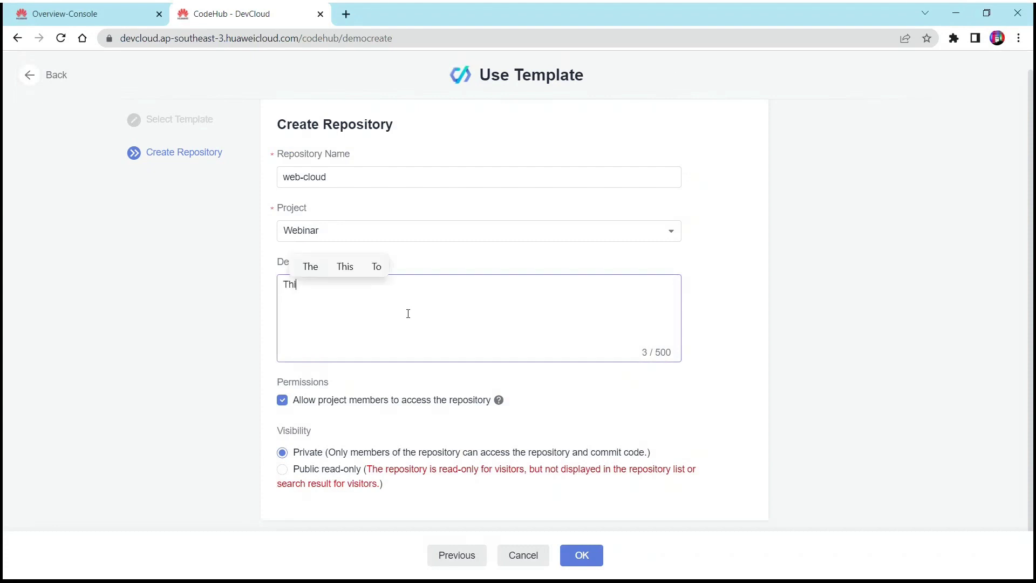
pyautogui.write('s testing ')
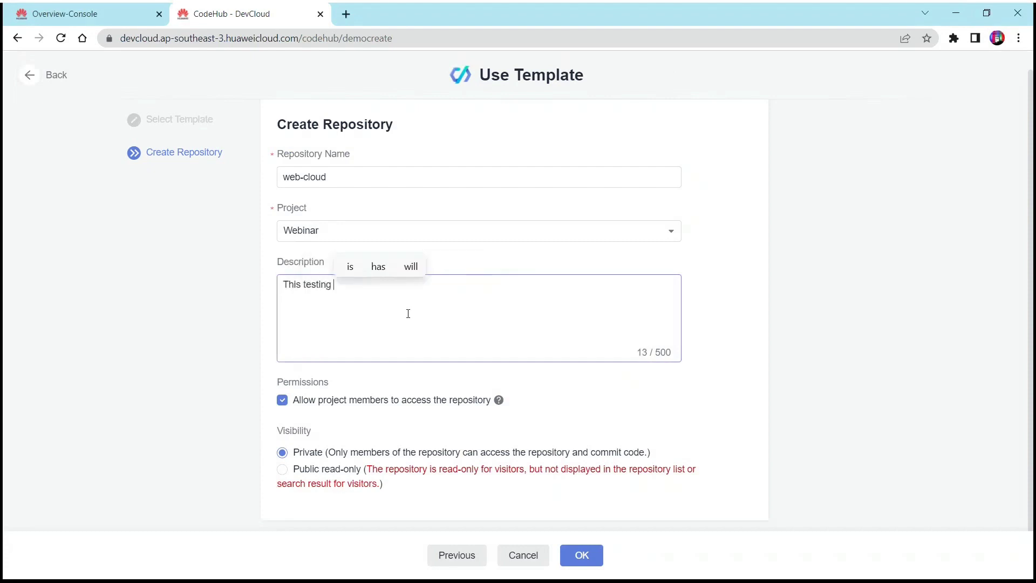
pyautogui.write('project f')
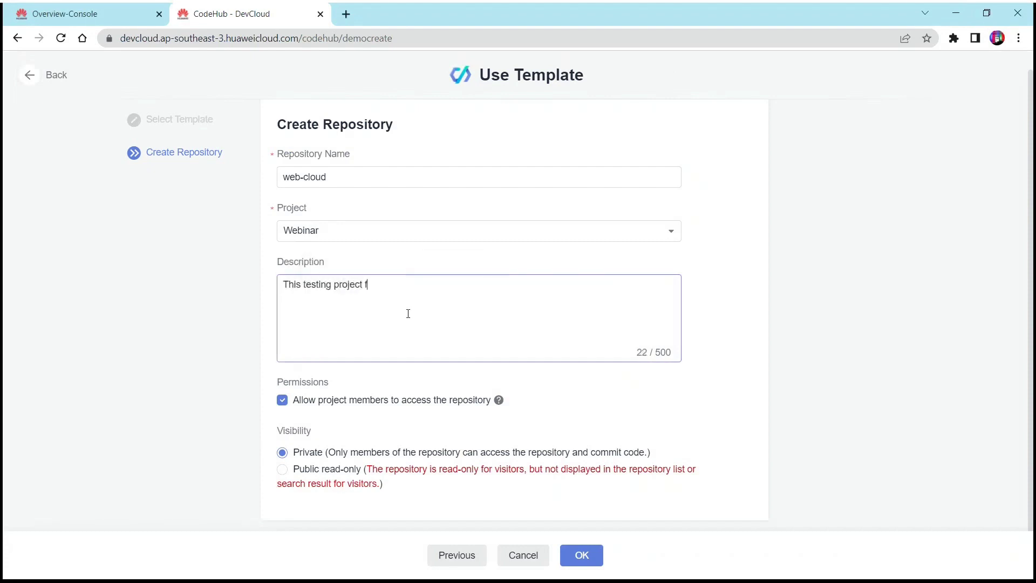
pyautogui.write('or Webinar ')
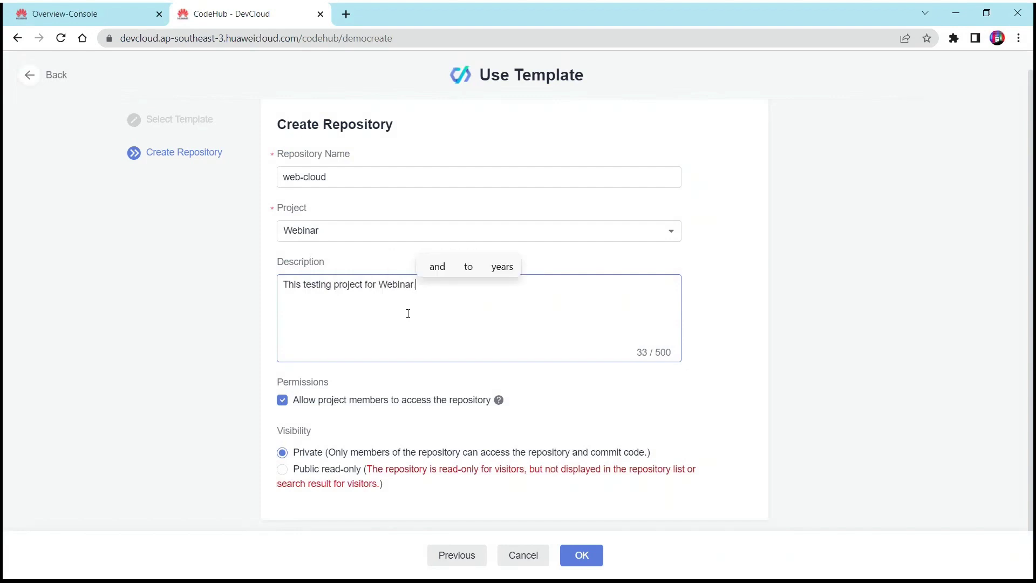
pyautogui.write('DevOPs')
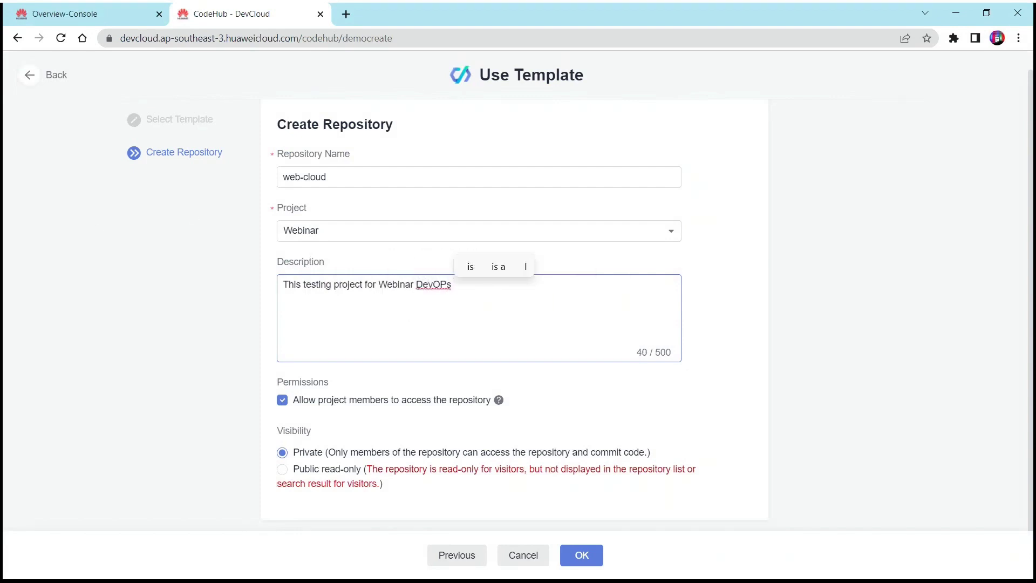
pyautogui.hotkey('alt', 'Tab')
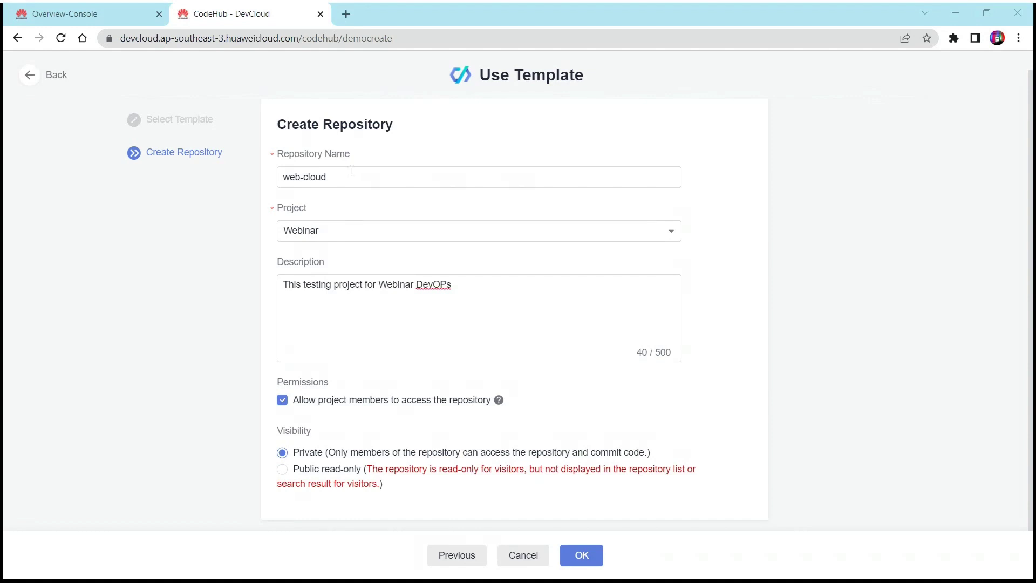
pyautogui.click(582, 554)
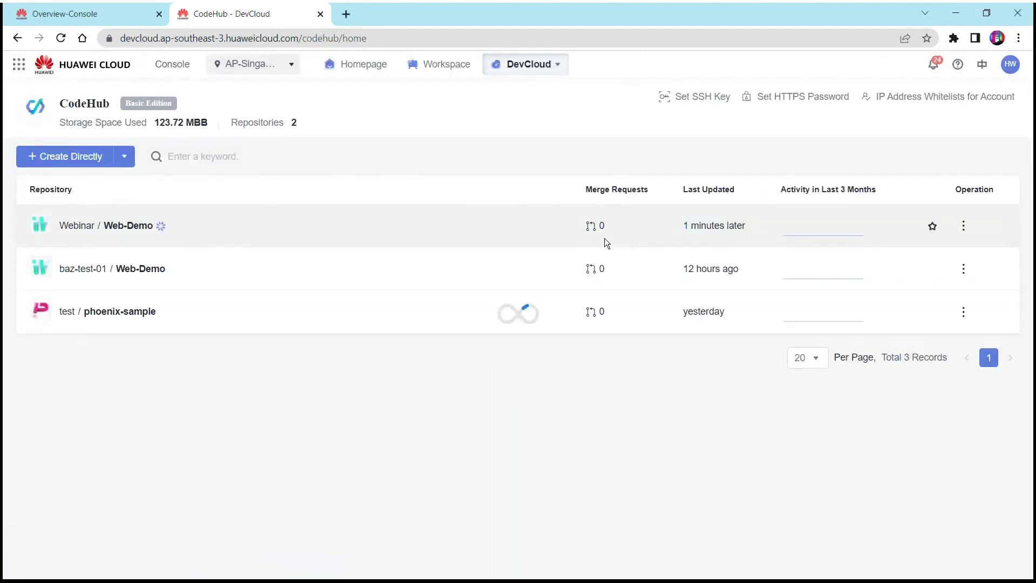
# Step: Open the Webinar project's Web-Demo repository, look over its files and view the contents of apitest.yaml
pyautogui.click(113, 222)
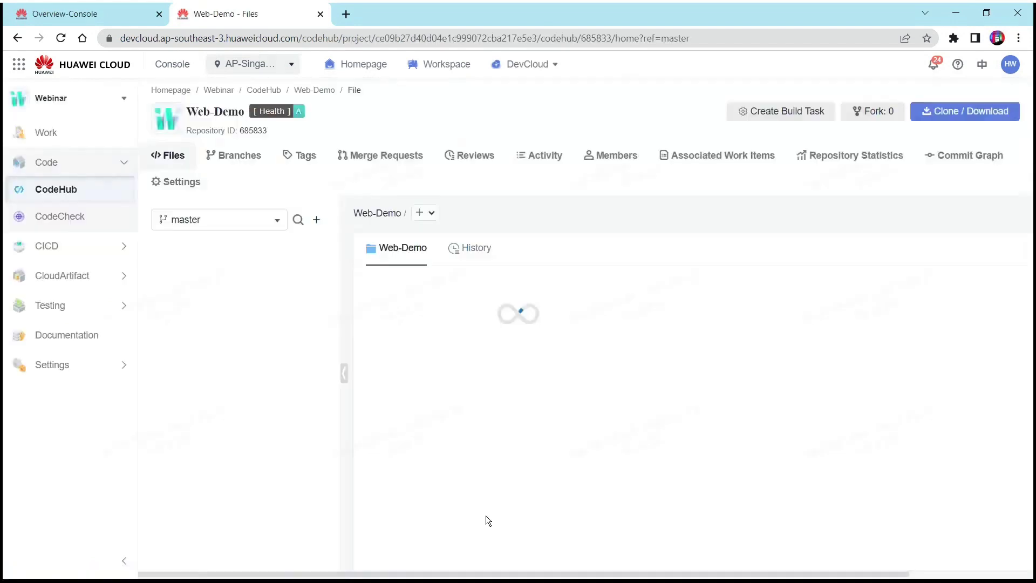
pyautogui.scroll(-6, 484, 400)
pyautogui.scroll(6, 484, 400)
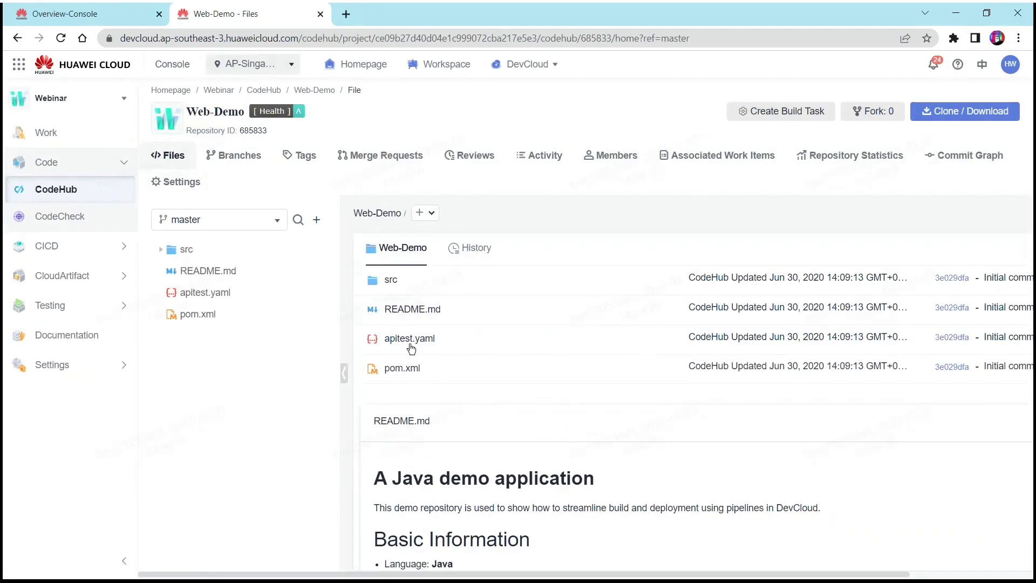
pyautogui.click(205, 292)
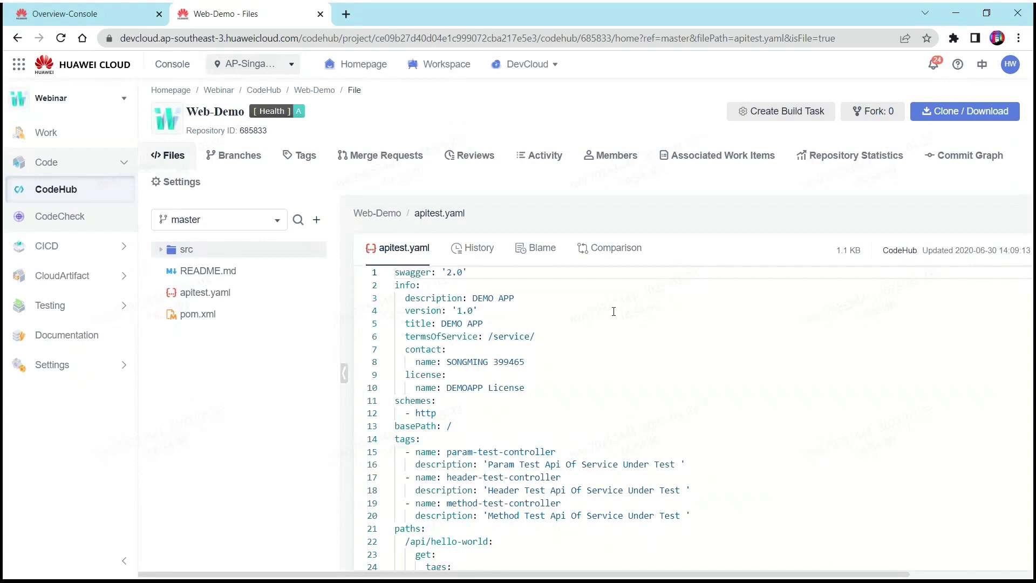
# Step: Open the Webinar project's CodeCheck service and view the details of the Web-Demo-codecheck task
pyautogui.click(64, 218)
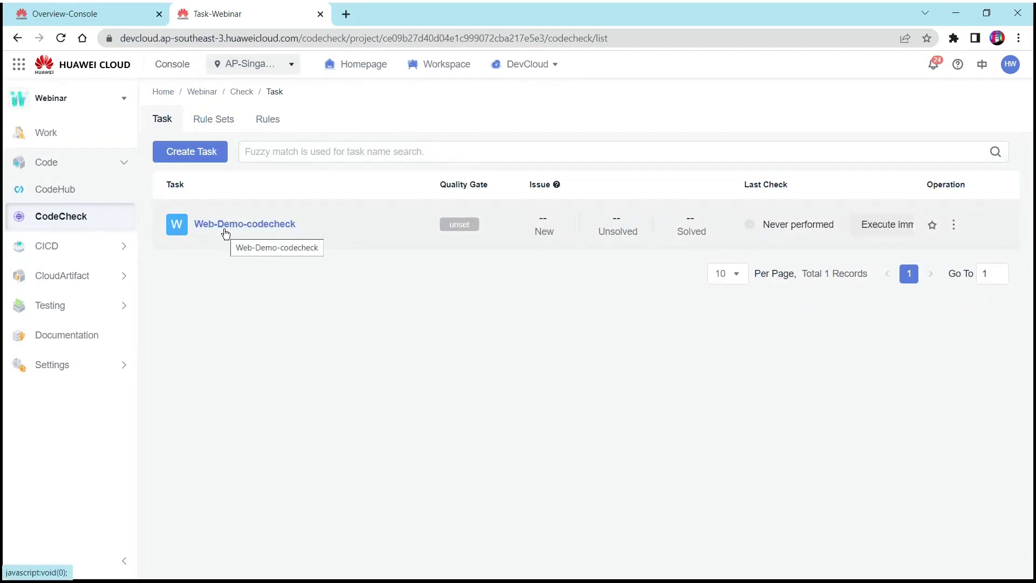
pyautogui.click(224, 229)
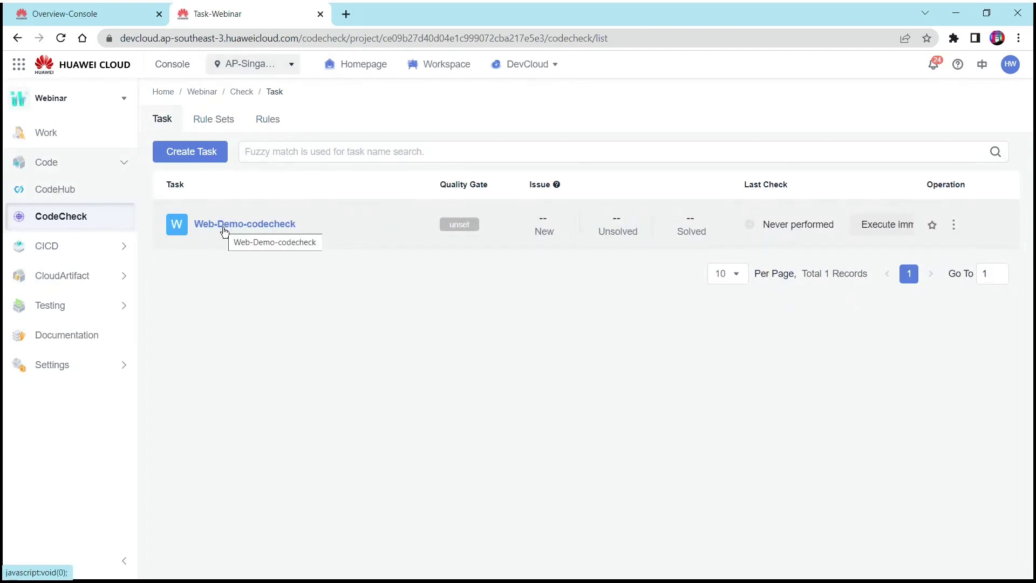
pyautogui.click(224, 231)
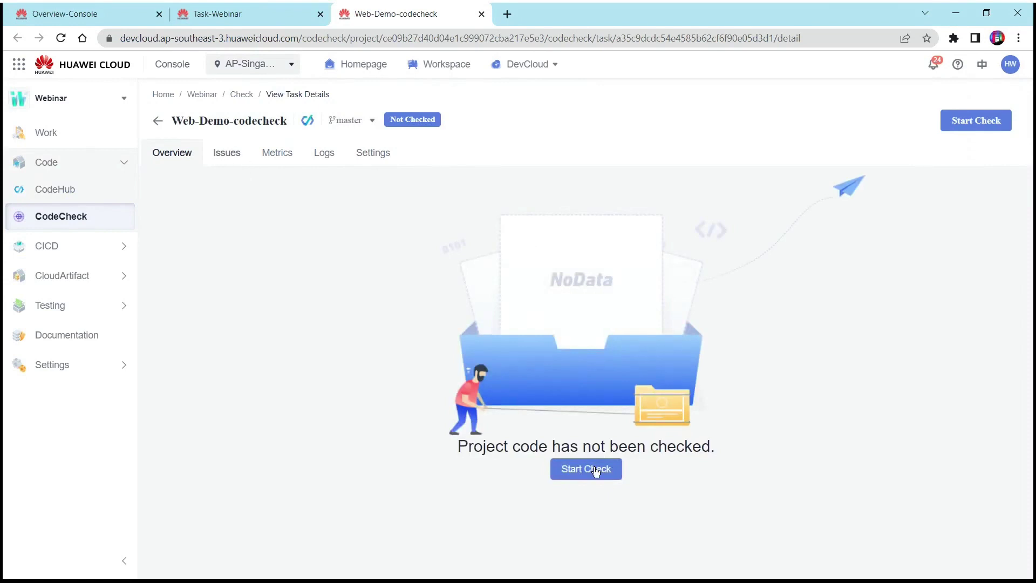
# Step: Return to the list of all check tasks and run the Webinar project's Web-Demo-codecheck task
pyautogui.click(157, 121)
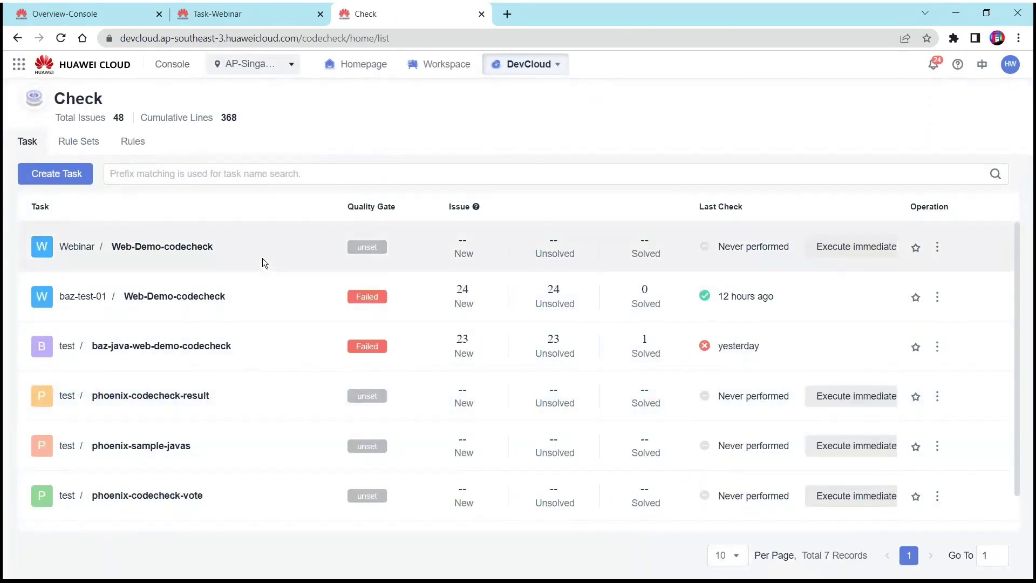
pyautogui.click(938, 247)
pyautogui.click(958, 282)
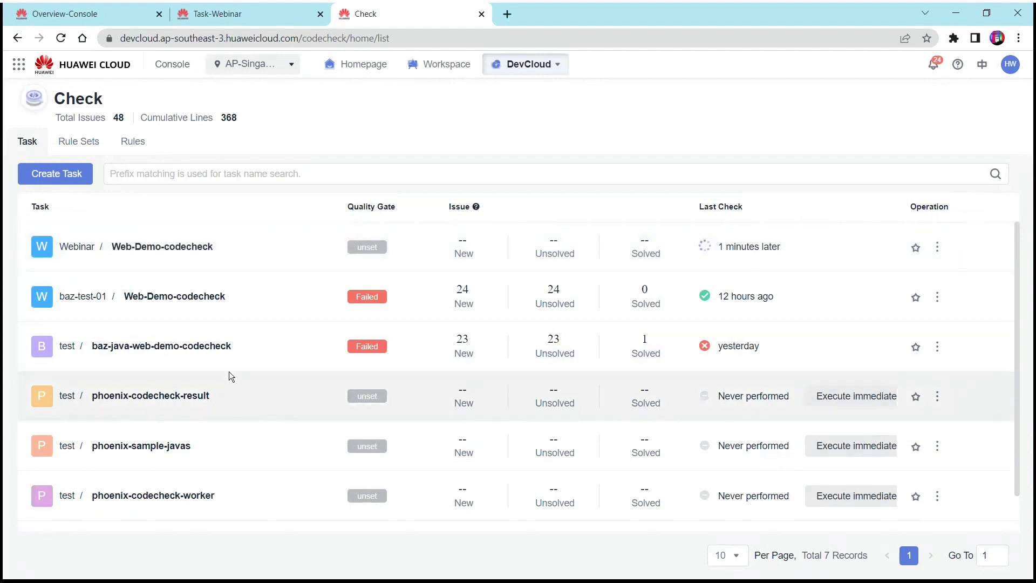
# Step: Examine the issues of the test project's baz-java-web-demo-codecheck task, select its first issue, and return to the check task list
pyautogui.click(183, 347)
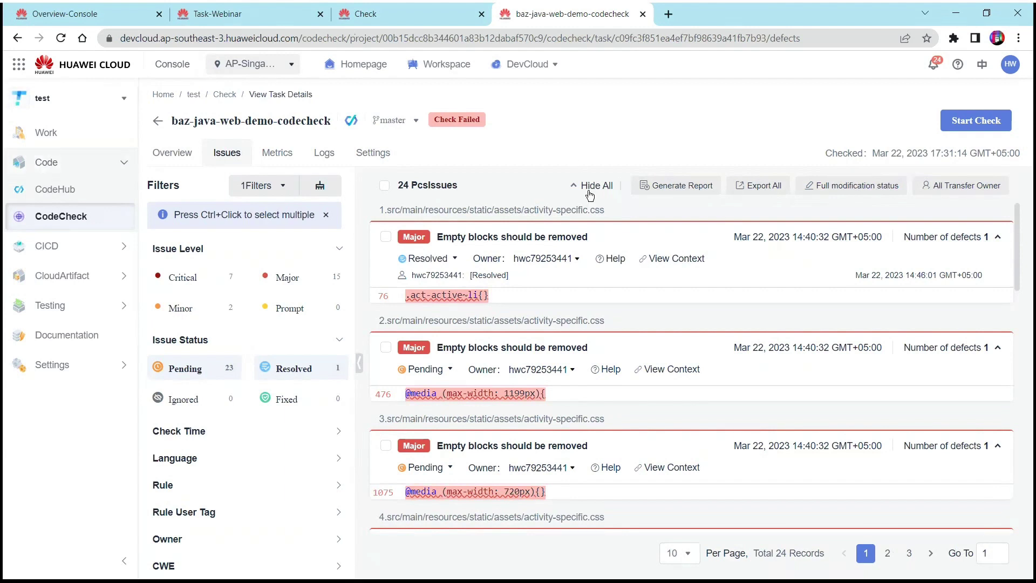
pyautogui.scroll(-3, 590, 347)
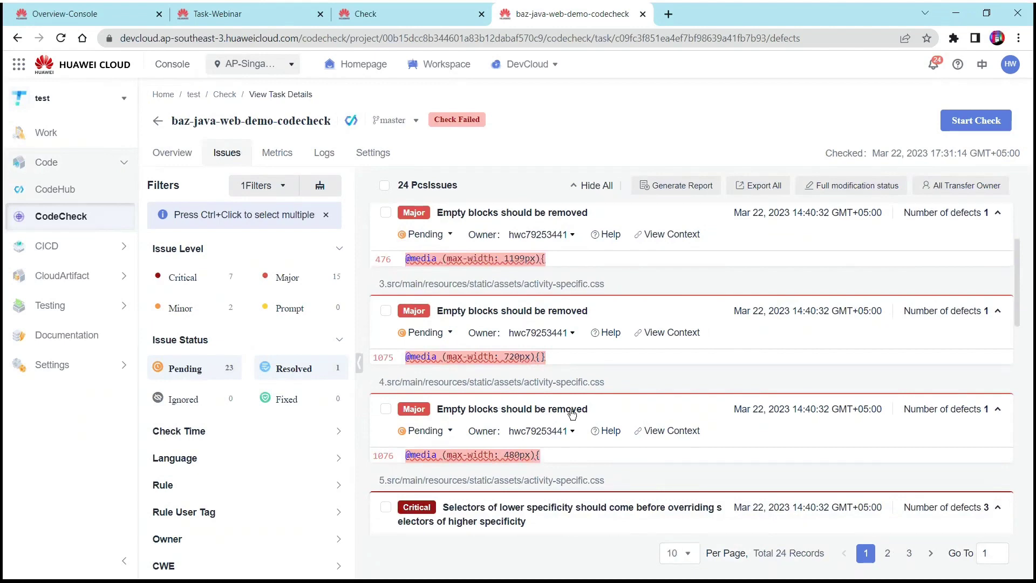
pyautogui.scroll(-3, 572, 410)
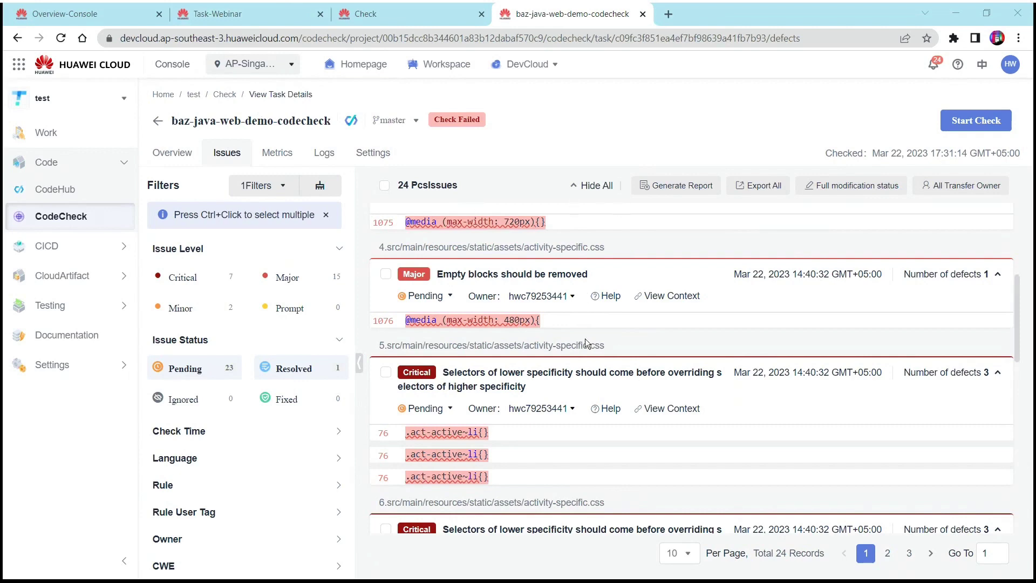
pyautogui.scroll(-5, 313, 259)
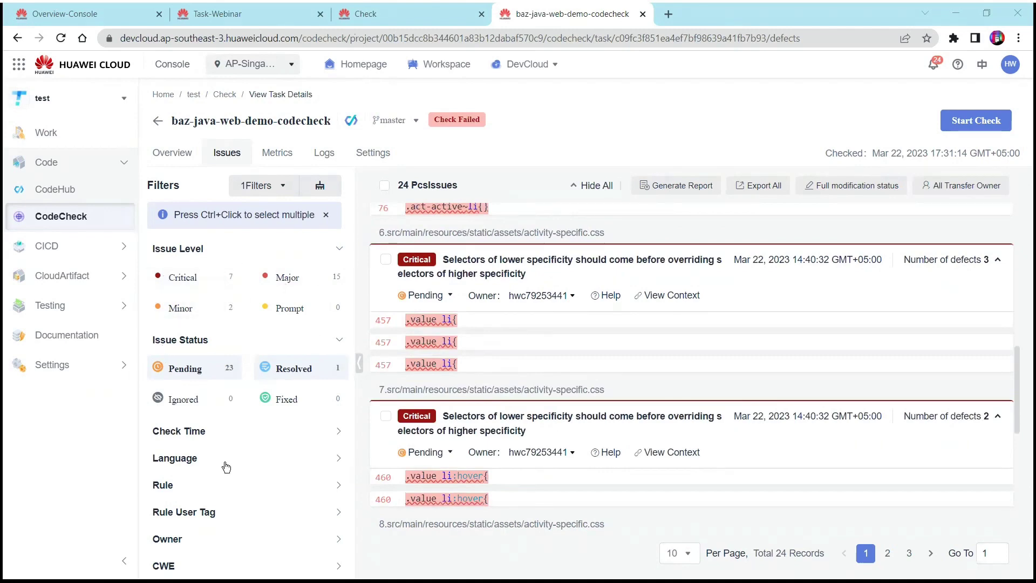
pyautogui.click(285, 400)
pyautogui.scroll(1, 550, 367)
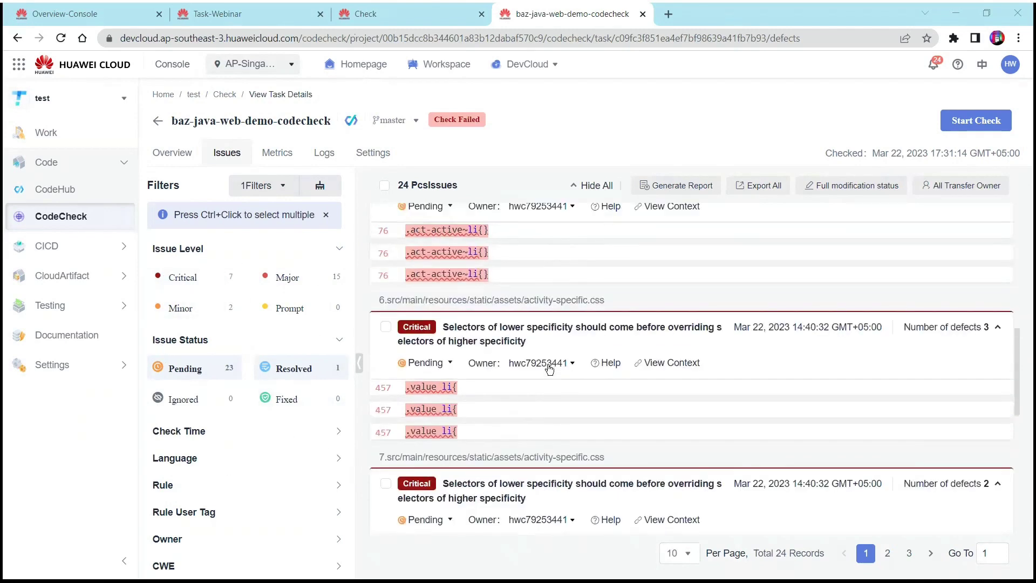
pyautogui.scroll(8, 549, 367)
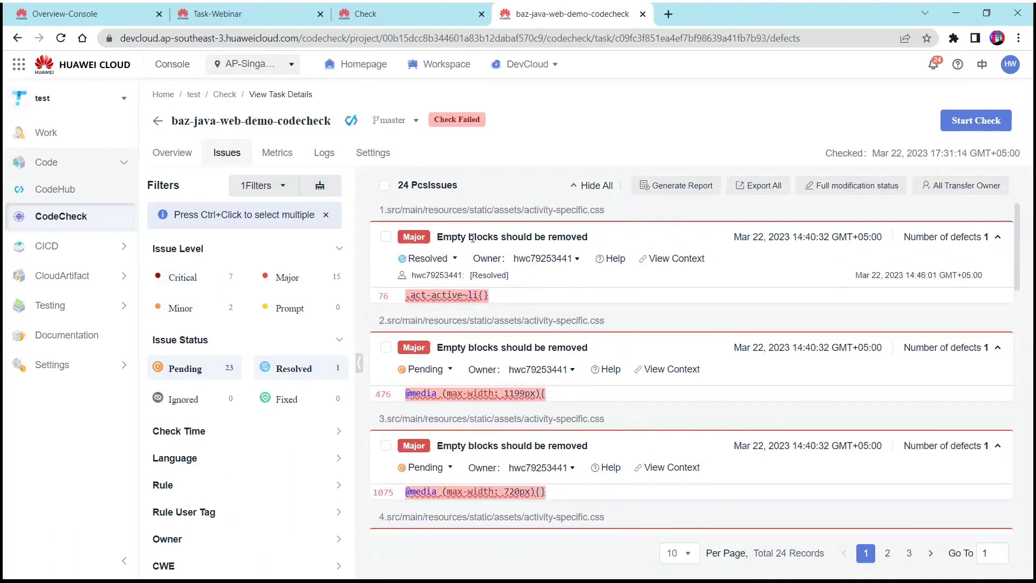
pyautogui.click(386, 238)
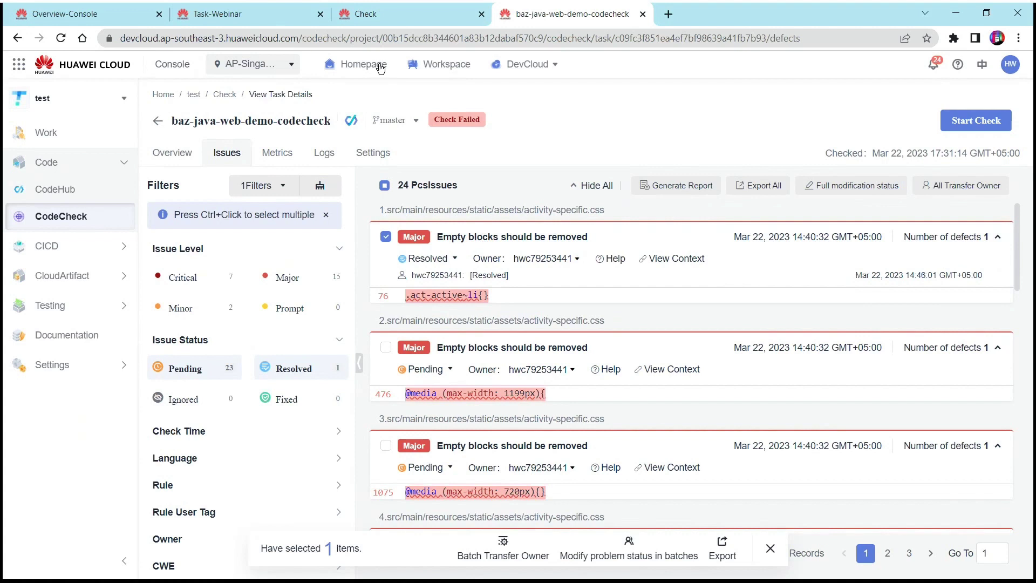
pyautogui.click(157, 120)
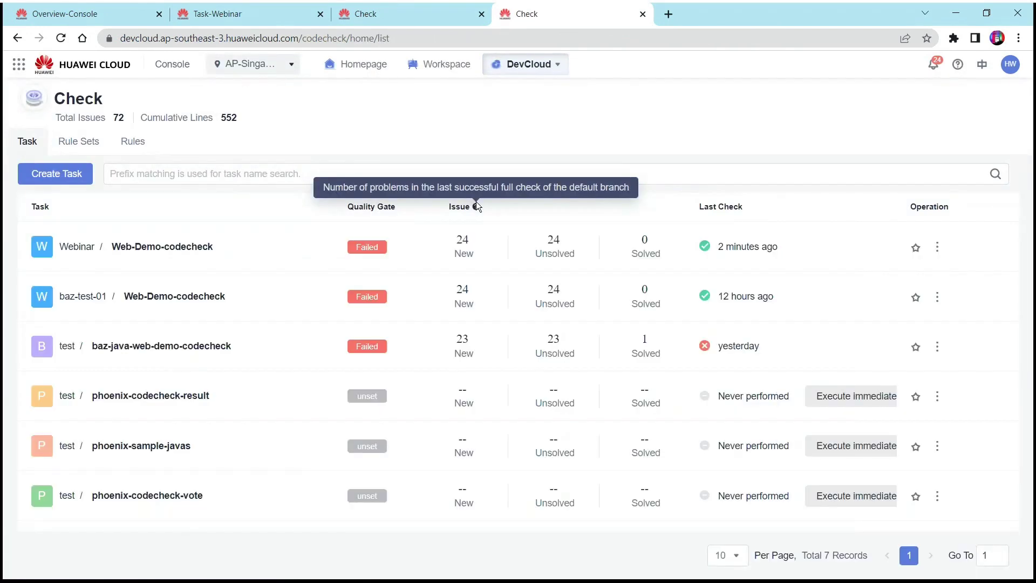
# Step: Open the CloudBuild service and run the Webinar project's Web-Demo-cloudbuild task on the master branch
pyautogui.moveTo(529, 65)
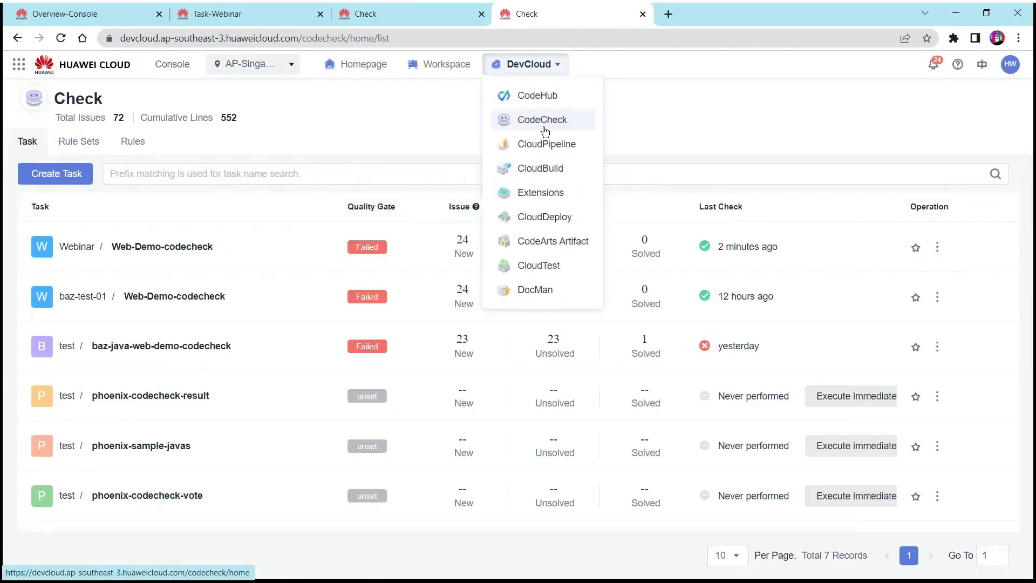
pyautogui.click(541, 168)
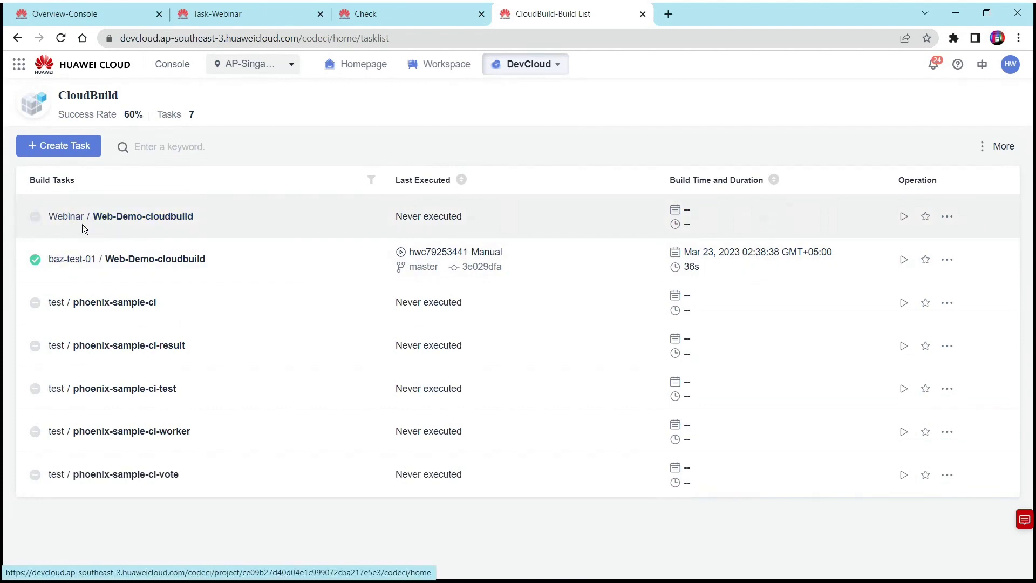
pyautogui.click(902, 217)
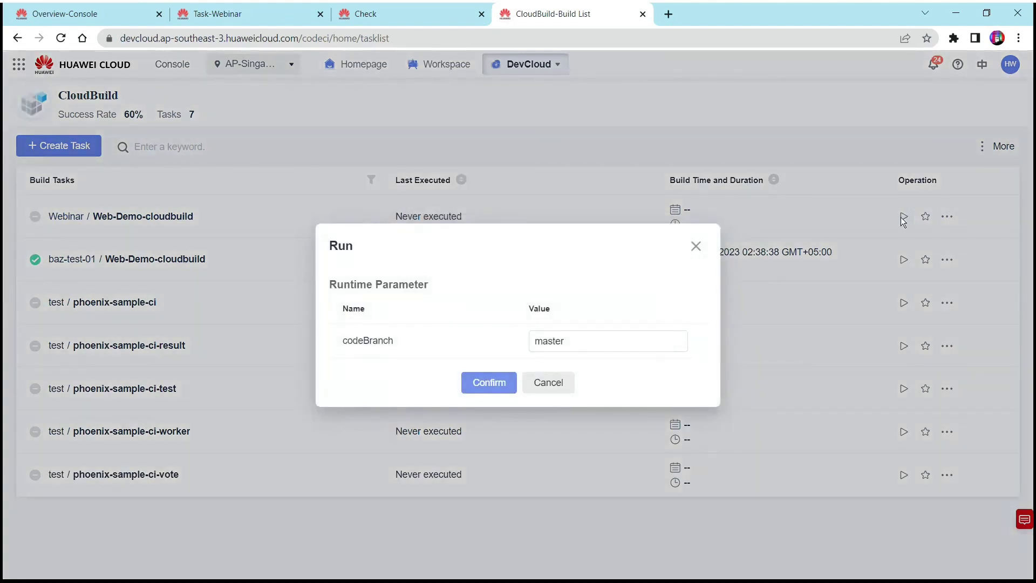
pyautogui.click(481, 384)
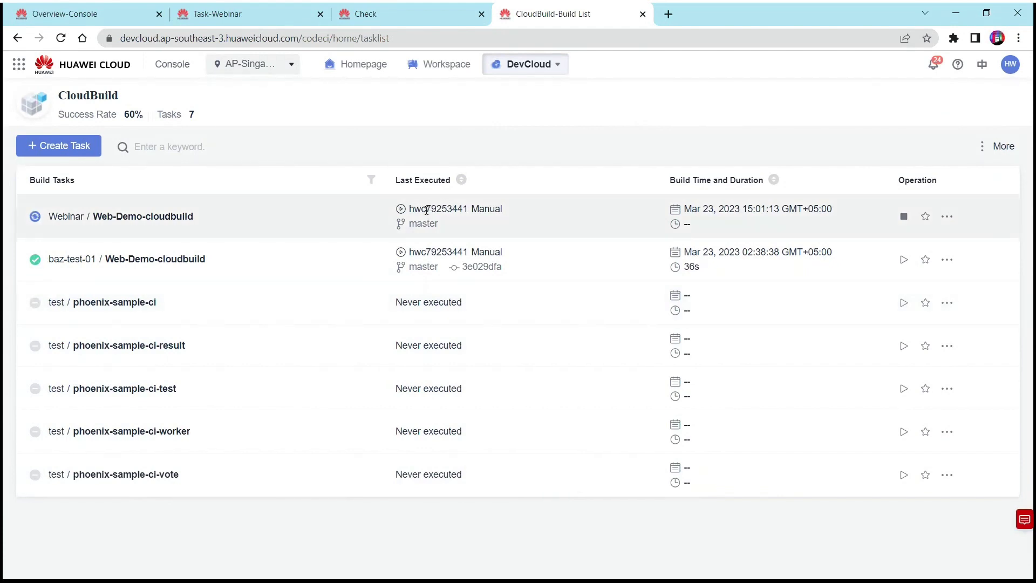
pyautogui.moveTo(426, 209); pyautogui.dragTo(488, 207)
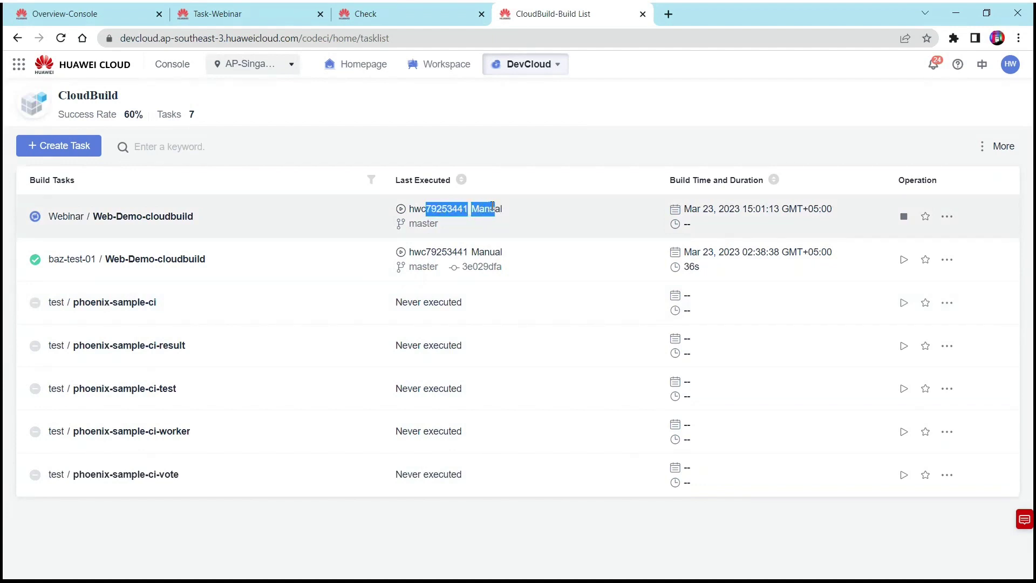
pyautogui.click(492, 208)
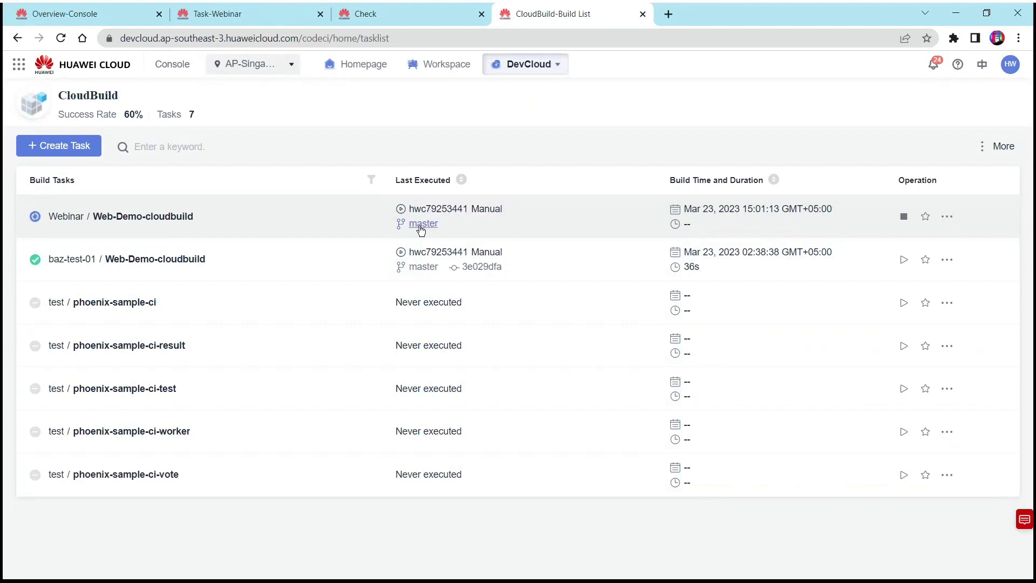
# Step: Open the Webinar project's Web-Demo-cloudbuild task, view its latest build's details and logs, and translate the page to English
pyautogui.click(159, 222)
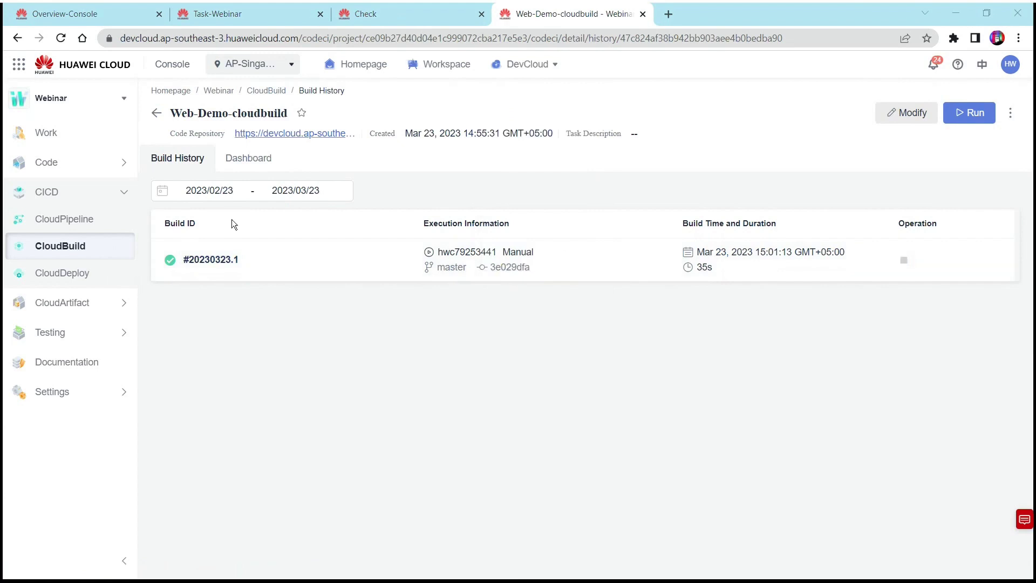
pyautogui.click(221, 259)
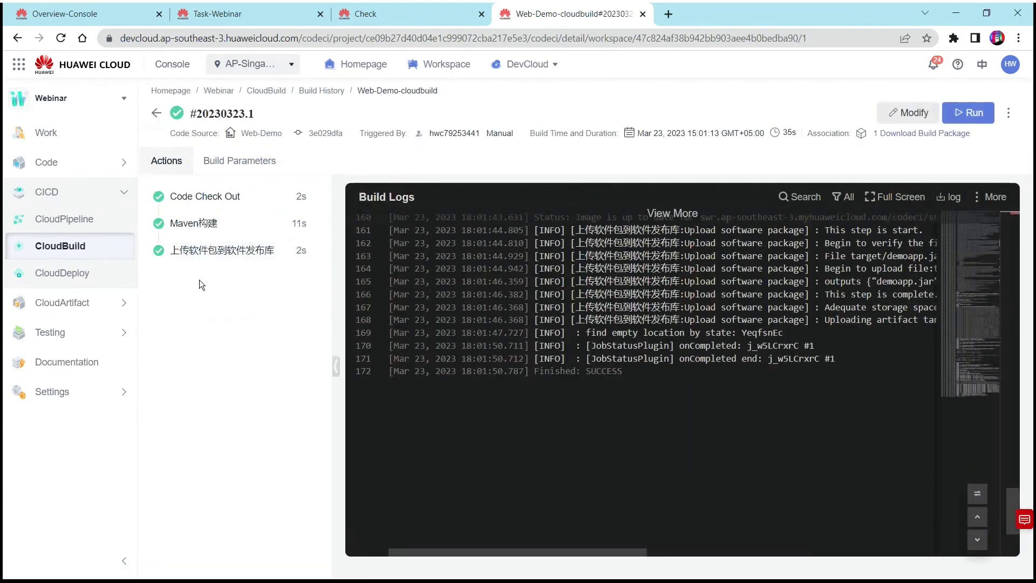
pyautogui.rightClick(200, 280)
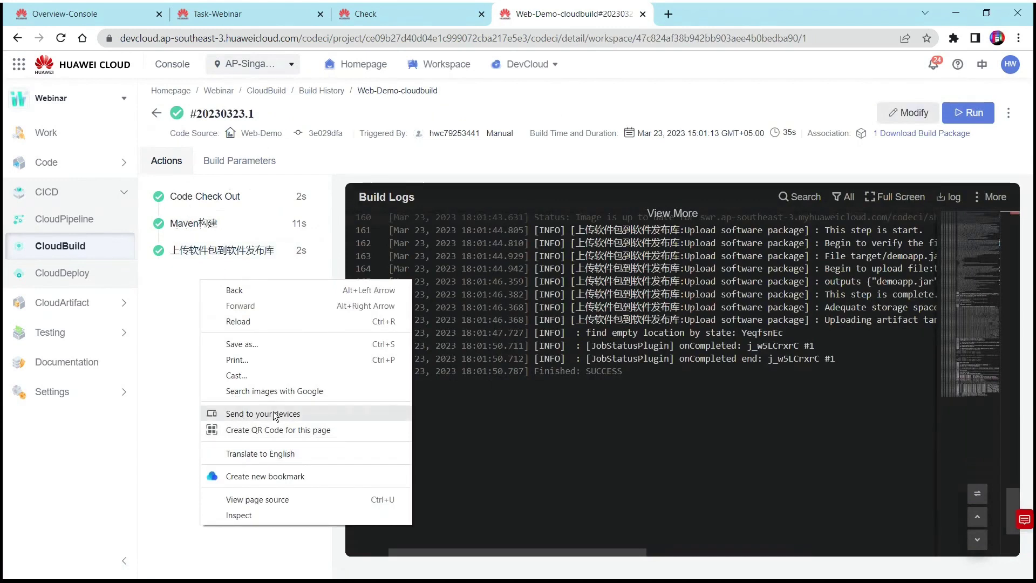
pyautogui.click(273, 455)
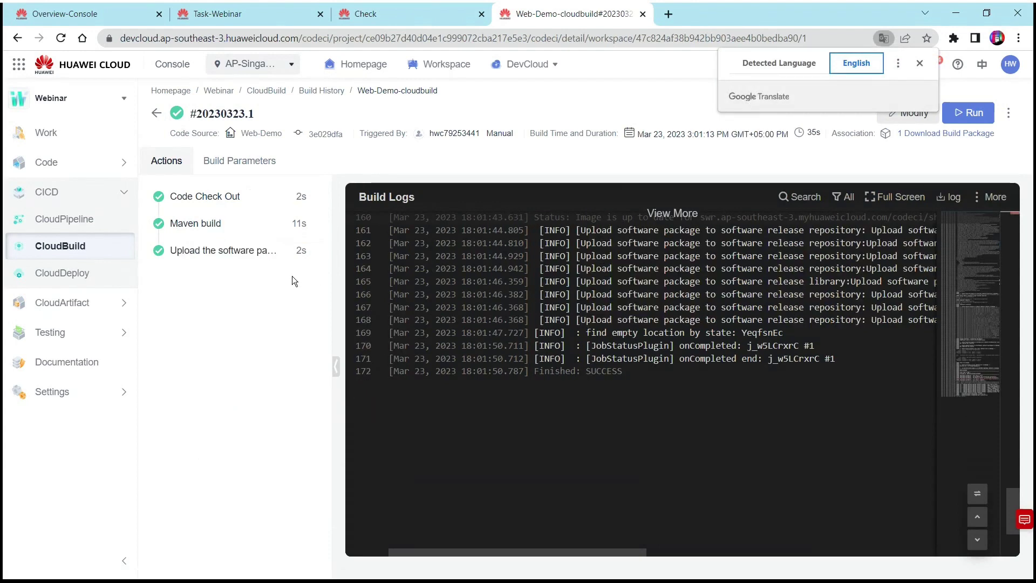
pyautogui.rightClick(178, 325)
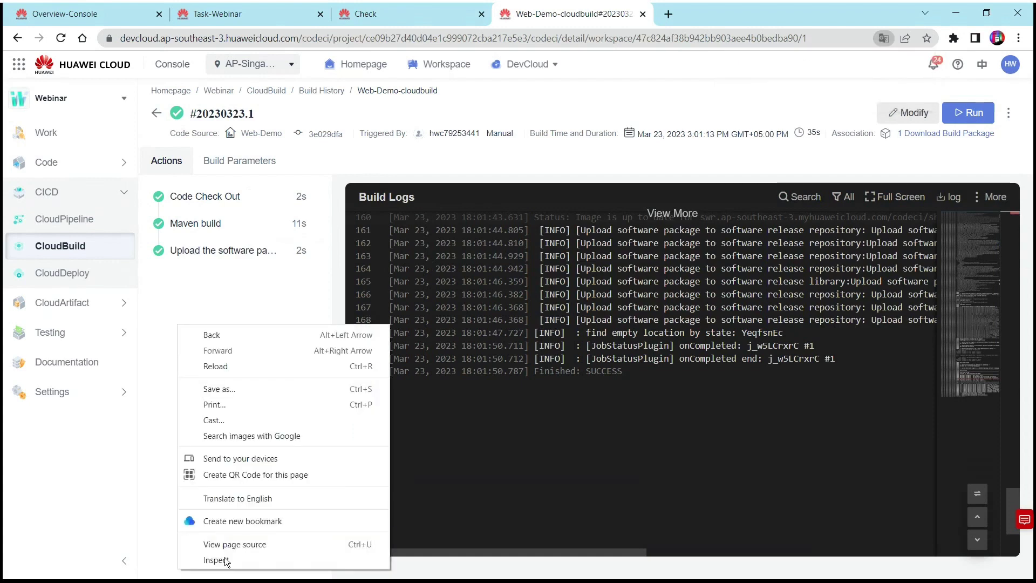
pyautogui.click(240, 287)
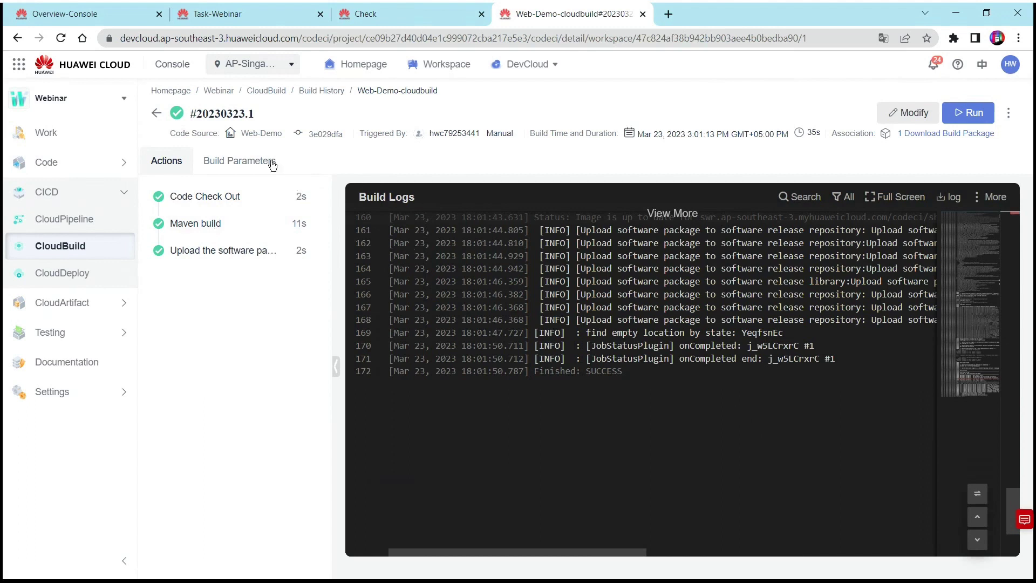
# Step: View the build parameters of this build, and return to the task's build history
pyautogui.click(255, 164)
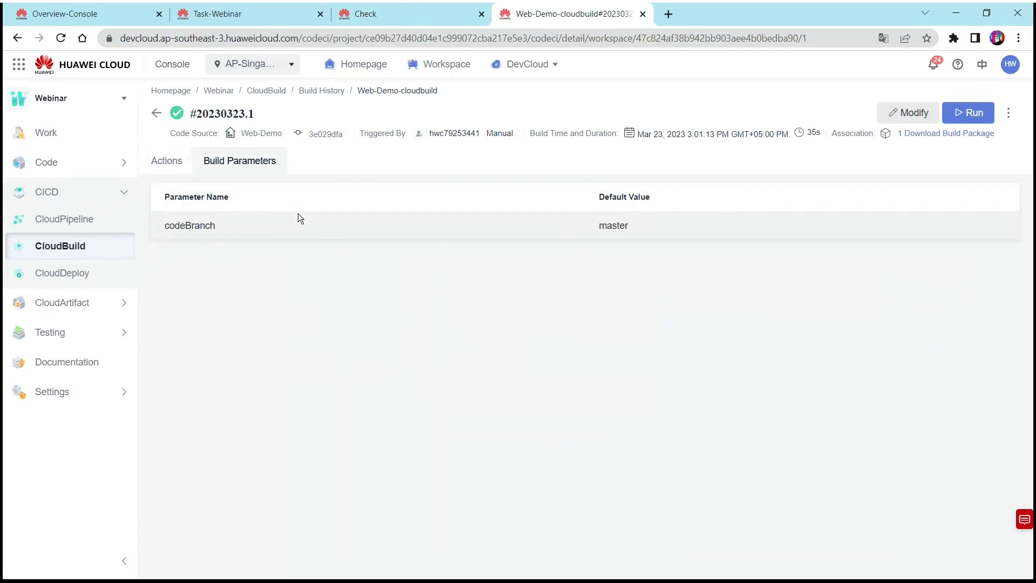
pyautogui.click(168, 162)
pyautogui.click(156, 114)
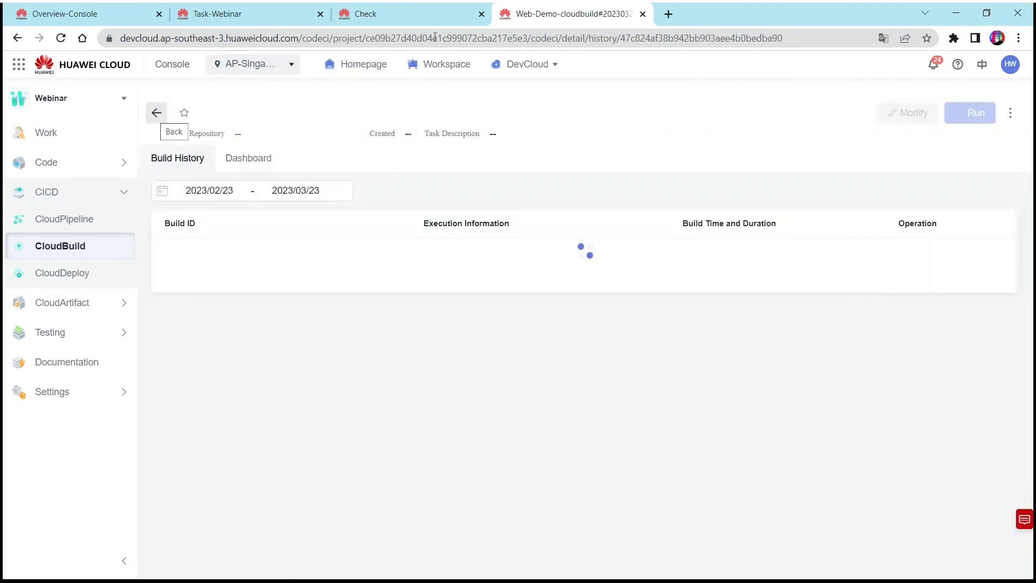
# Step: Open the CodeArts Artifact service, dismiss its introduction, and check the Webinar release repository's creation time
pyautogui.moveTo(532, 65)
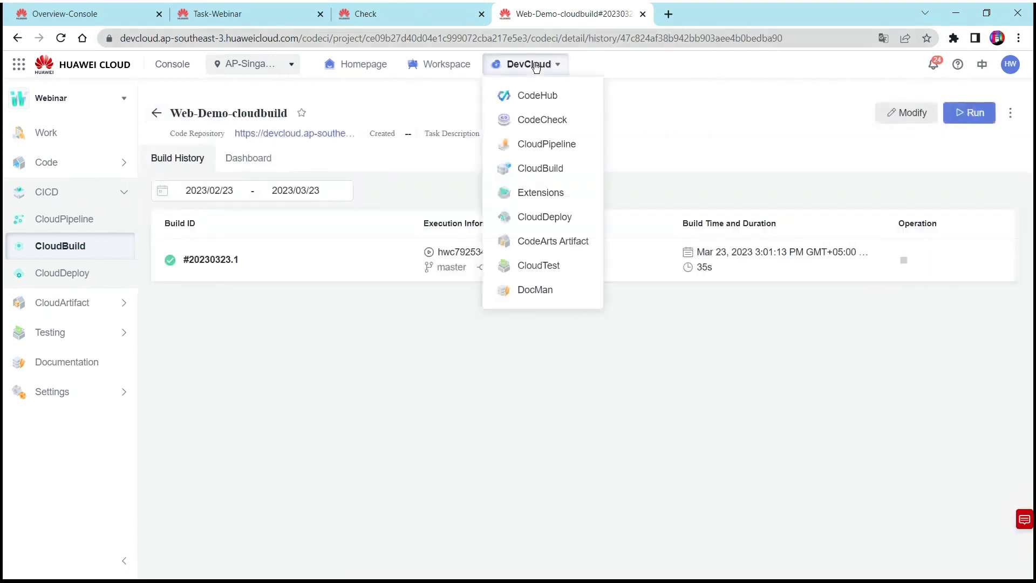
pyautogui.click(568, 241)
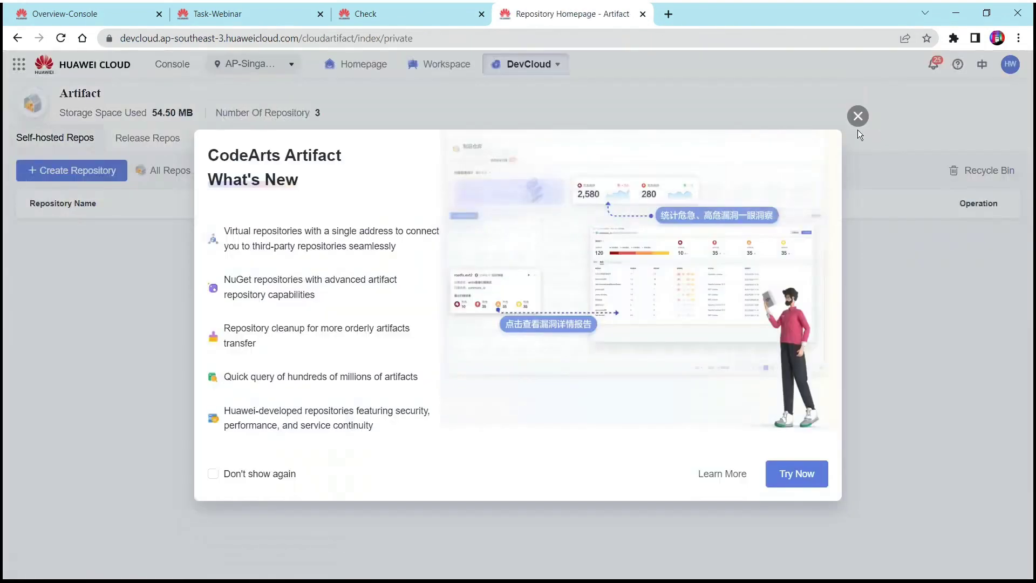
pyautogui.click(858, 116)
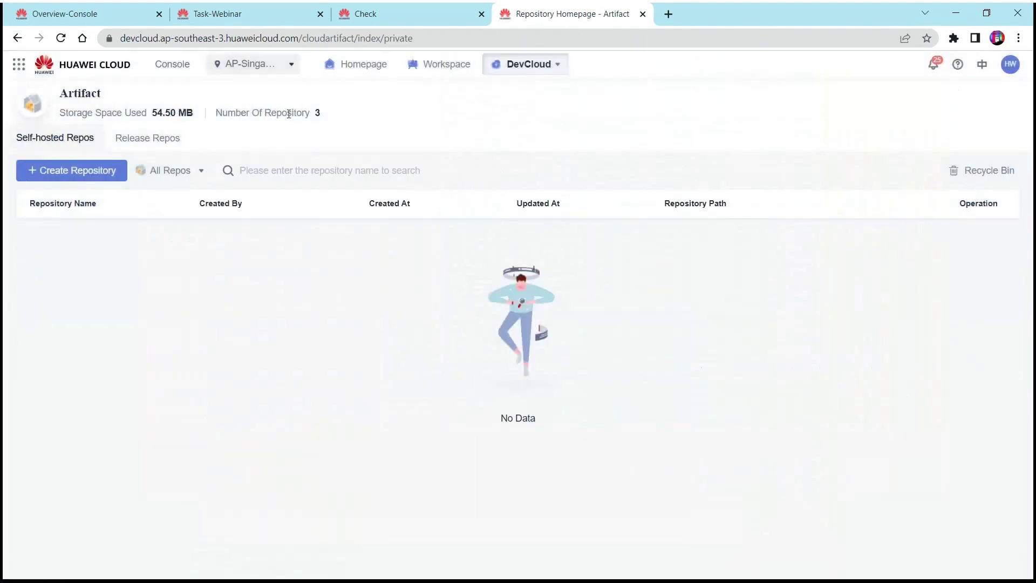
pyautogui.click(166, 139)
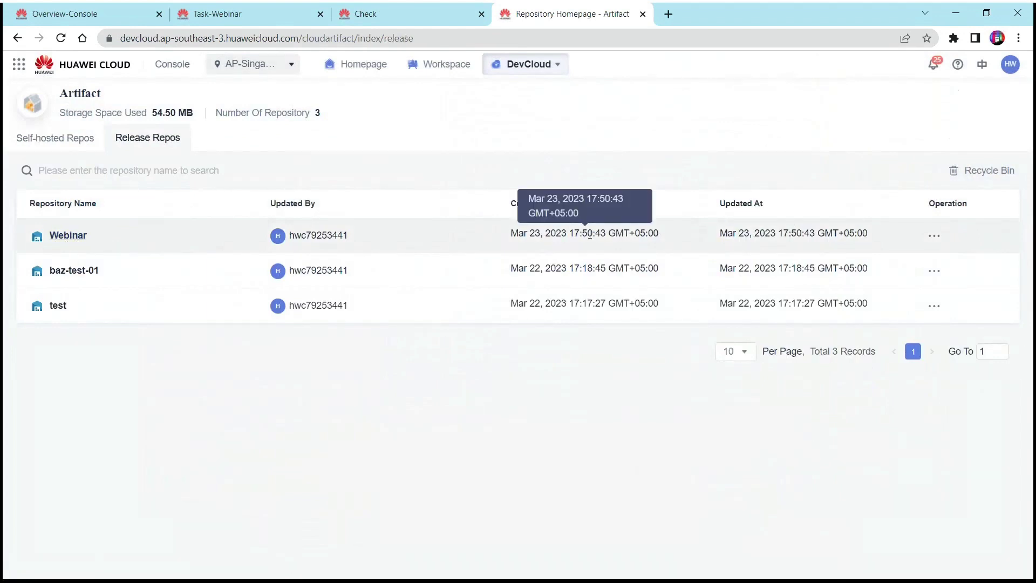
pyautogui.moveTo(659, 235); pyautogui.dragTo(519, 234)
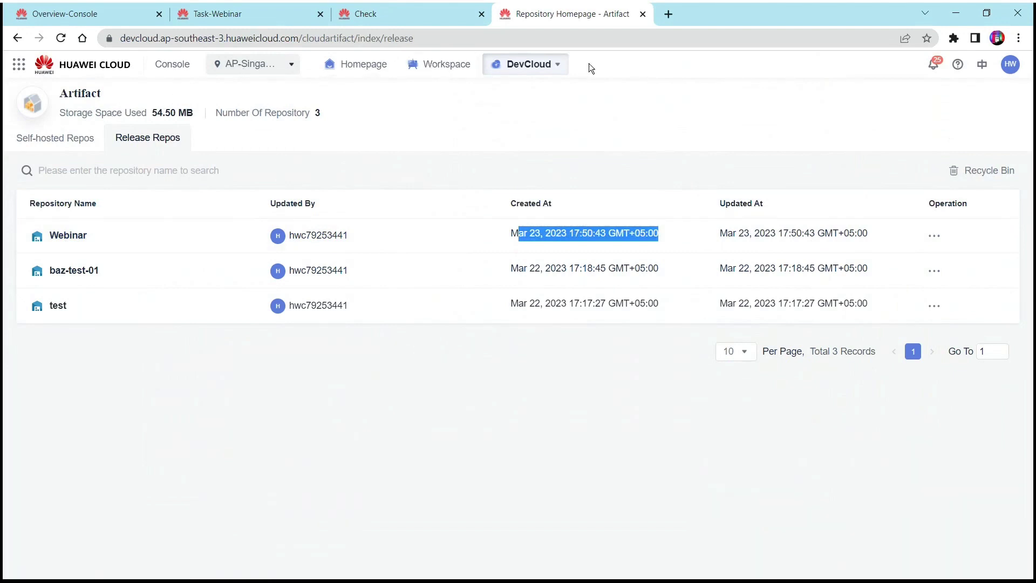
# Step: Open the CloudDeploy service, dismiss its introduction, and open the Webinar project's Web-Demo-deploy application for editing
pyautogui.moveTo(536, 65)
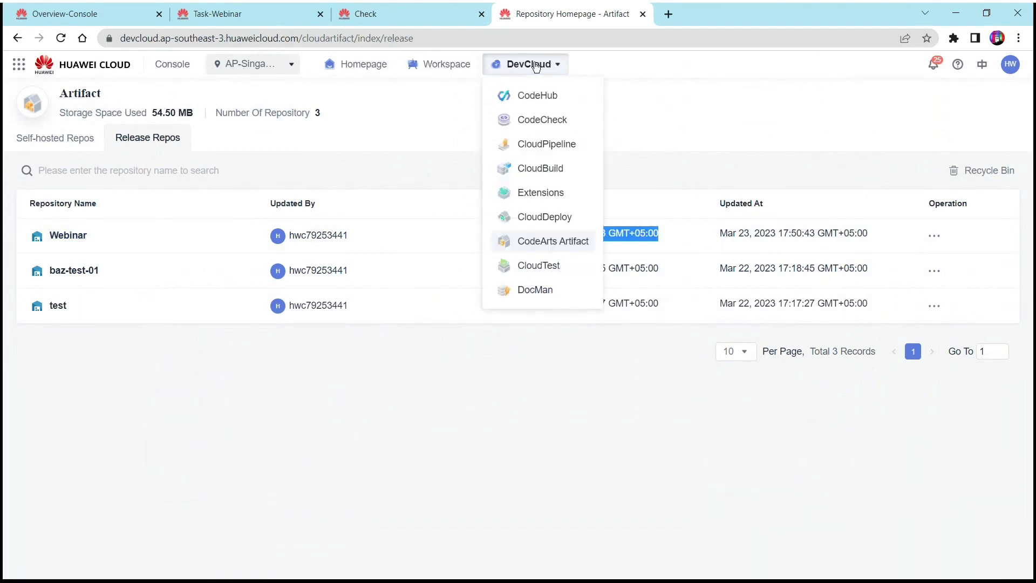
pyautogui.click(563, 219)
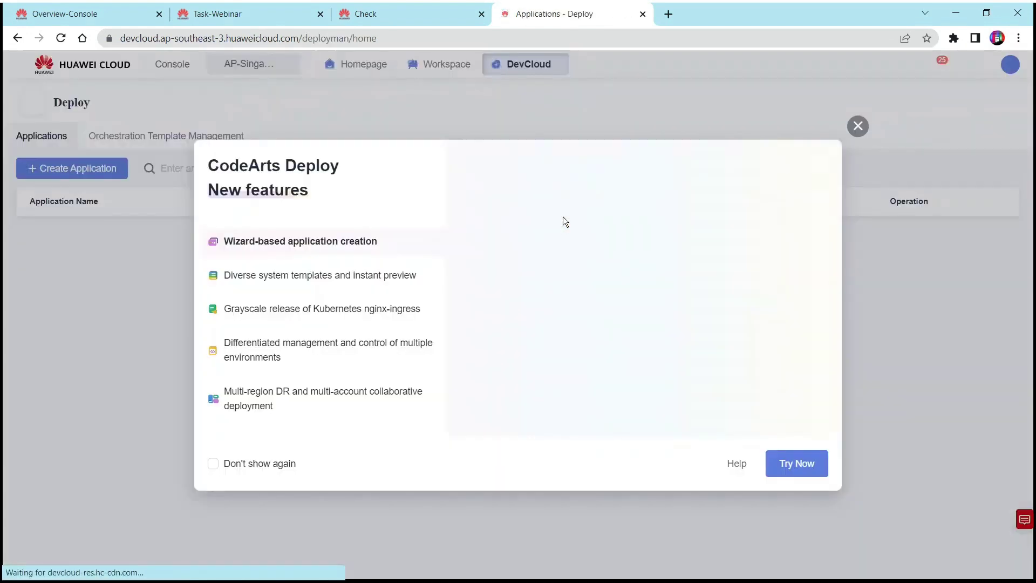
pyautogui.click(858, 124)
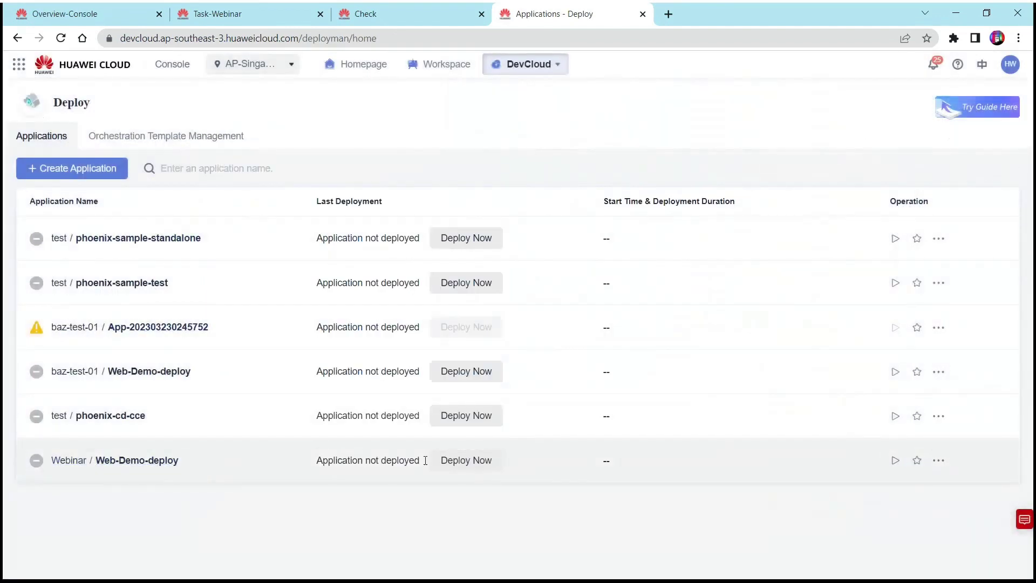
pyautogui.click(940, 464)
pyautogui.click(968, 498)
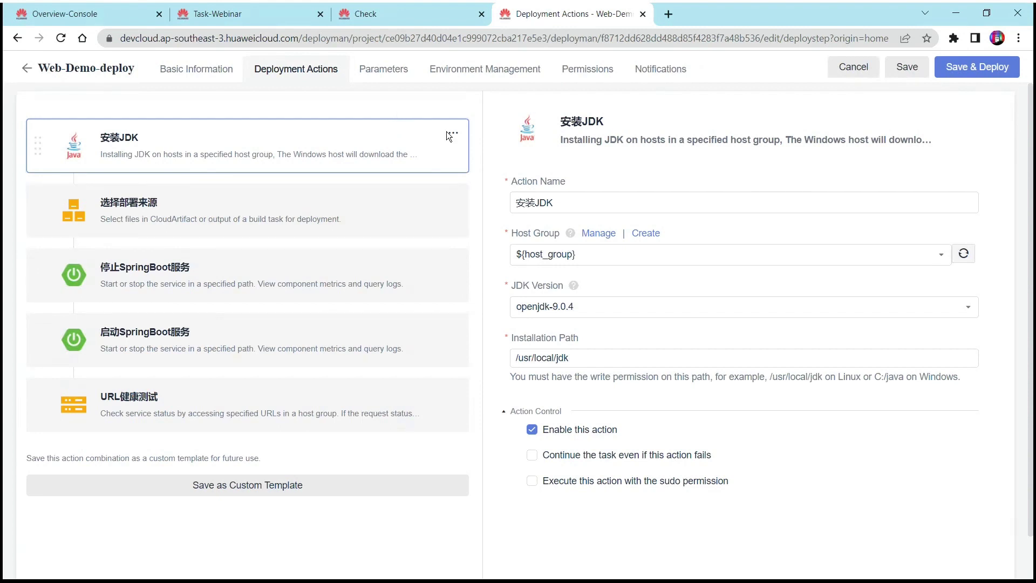
# Step: Translate the deployment actions page to English and view the JDK versions available for the Install JDK action
pyautogui.rightClick(392, 112)
pyautogui.click(474, 283)
pyautogui.moveTo(266, 418)
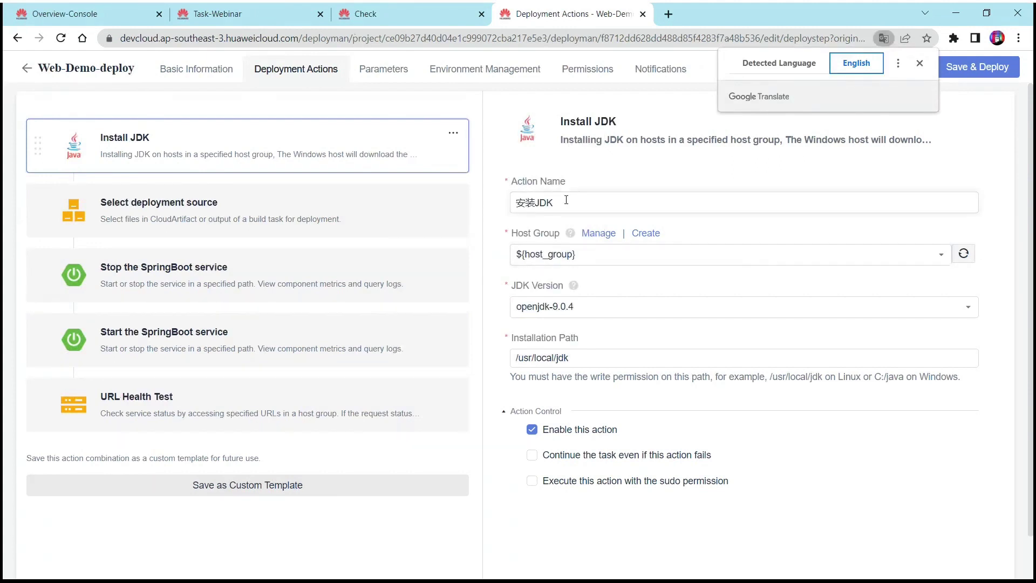
pyautogui.click(570, 316)
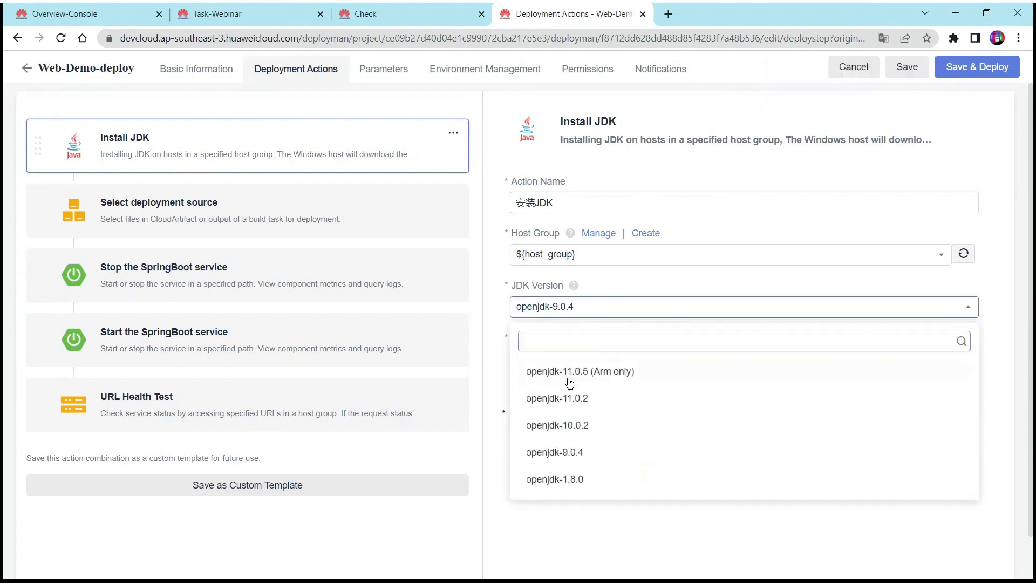
pyautogui.click(565, 516)
# Step: Switch to the Webinar project's CodeHub and open the Web-Demo repository
pyautogui.click(274, 12)
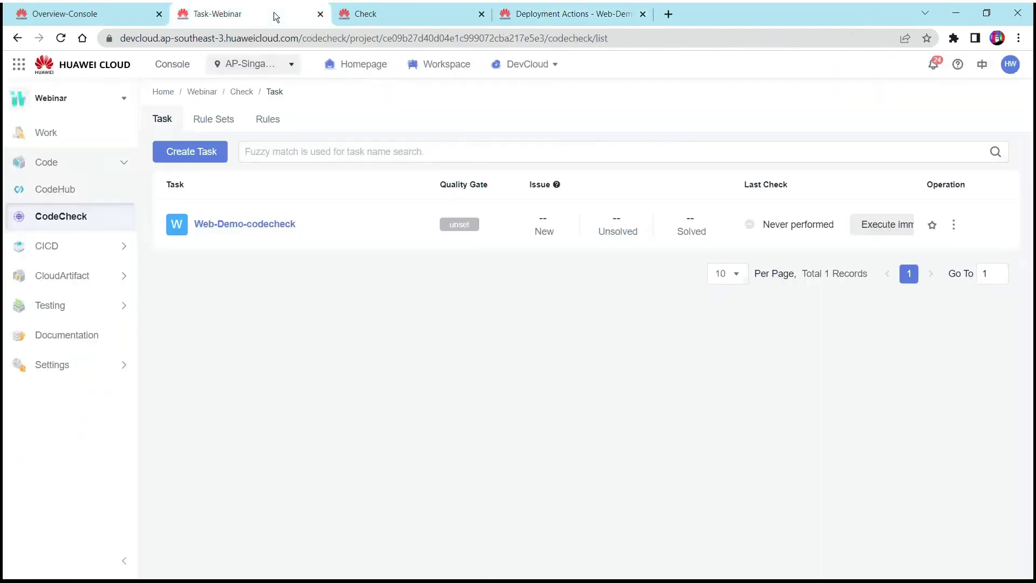
pyautogui.click(111, 11)
pyautogui.click(222, 14)
pyautogui.click(58, 163)
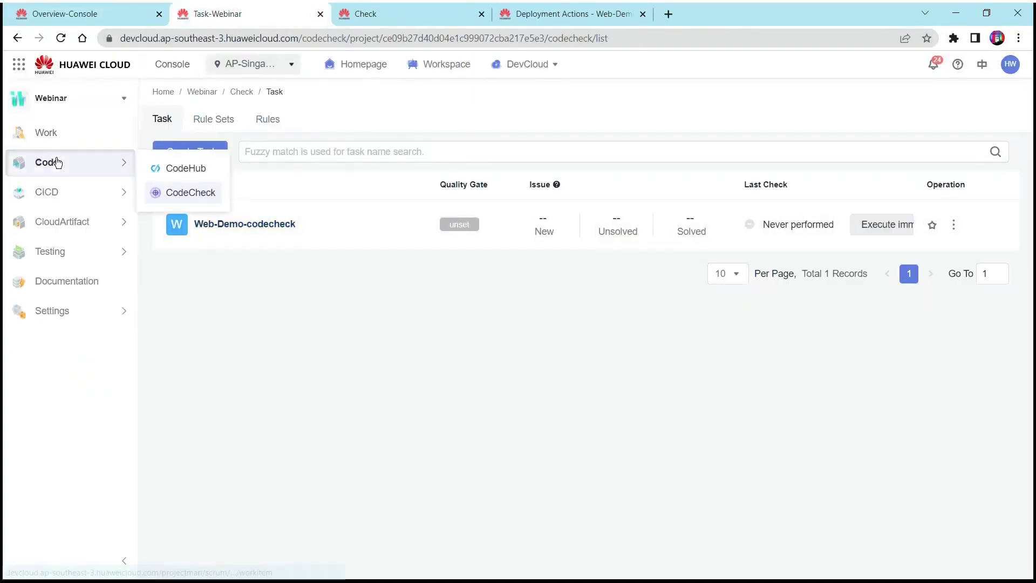
pyautogui.click(196, 168)
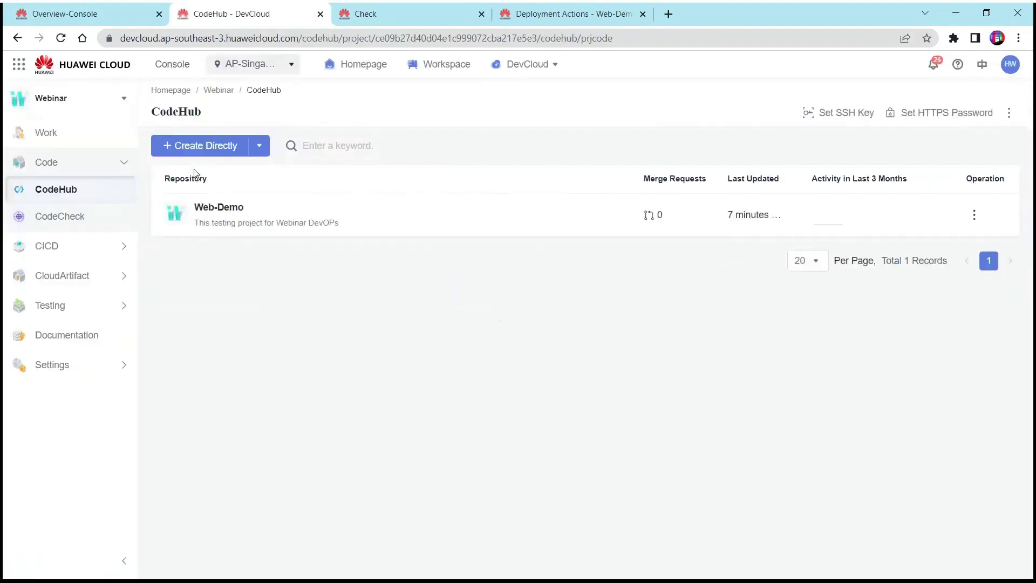
pyautogui.click(230, 211)
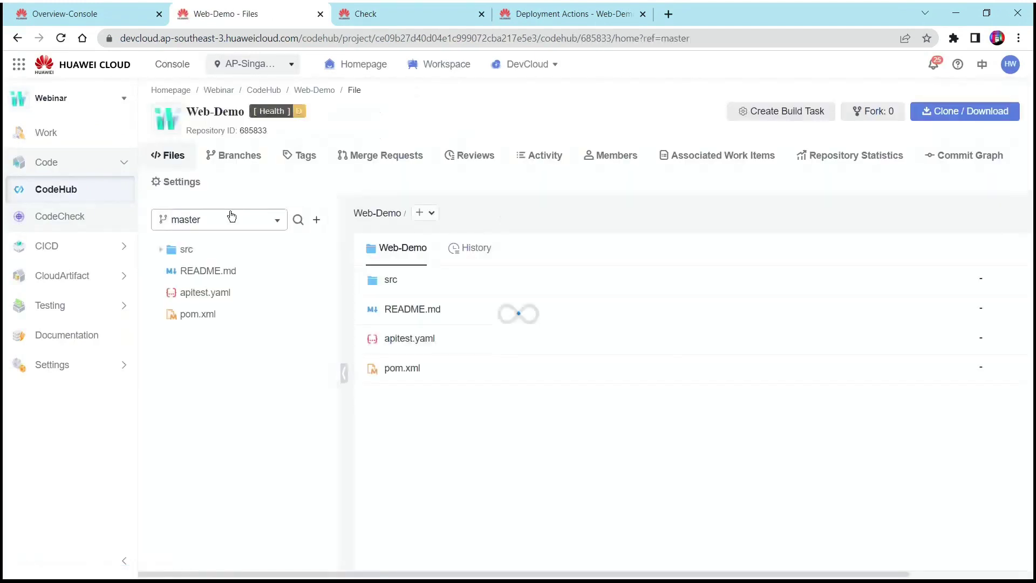
# Step: Examine the Web-Demo README's environment dependencies for the required JDK and Maven versions, along with its build procedure
pyautogui.scroll(-4, 484, 478)
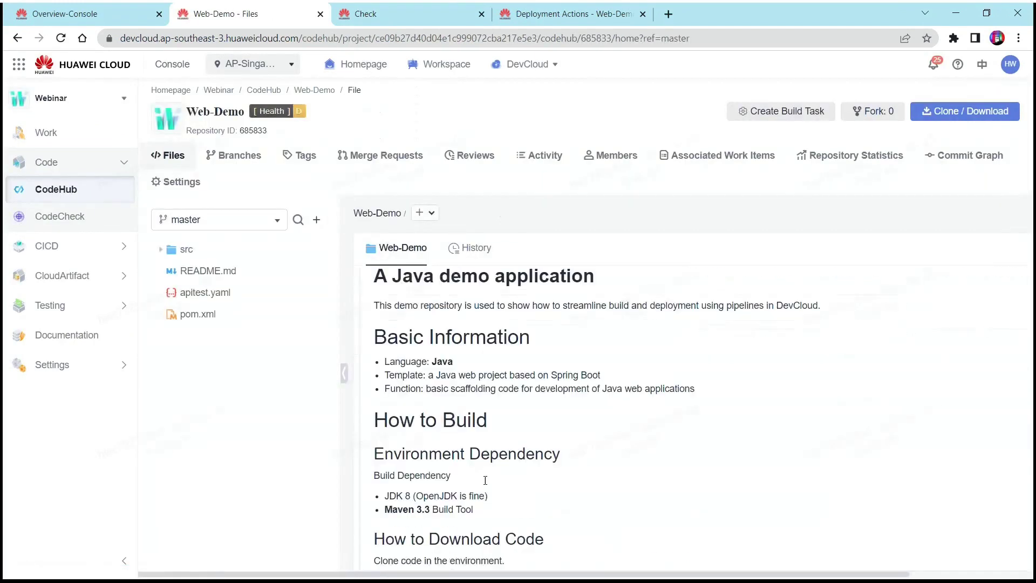
pyautogui.moveTo(392, 496); pyautogui.dragTo(472, 496)
pyautogui.click(426, 509)
pyautogui.moveTo(465, 509); pyautogui.dragTo(398, 509)
pyautogui.scroll(-3, 492, 472)
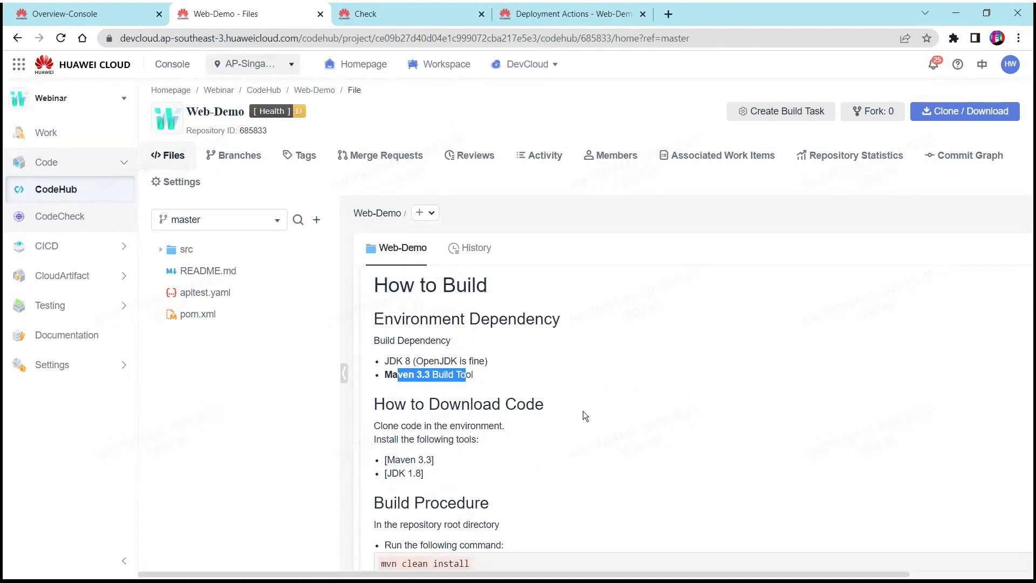
pyautogui.scroll(-5, 639, 391)
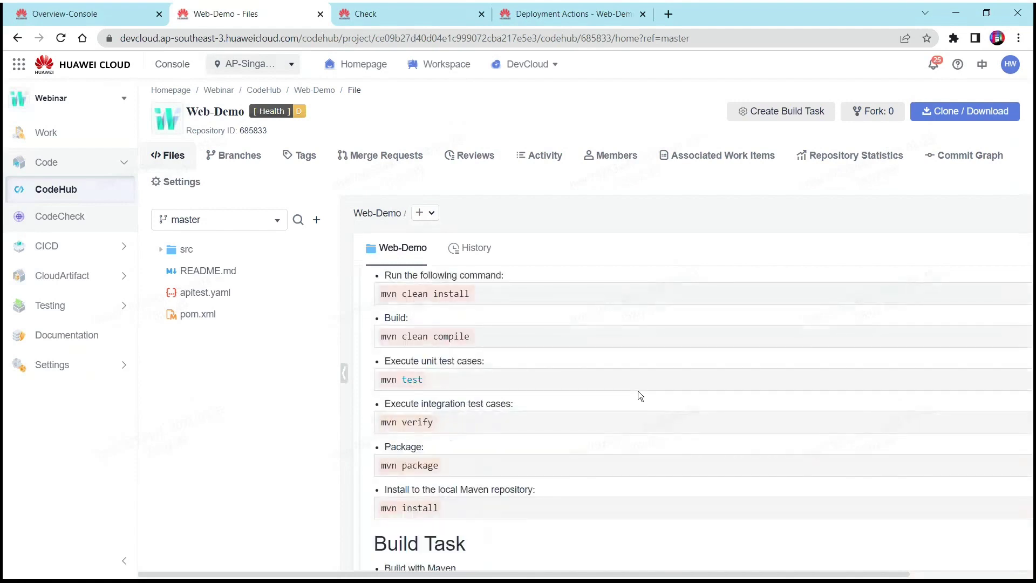
pyautogui.scroll(8, 638, 391)
pyautogui.scroll(-9, 637, 391)
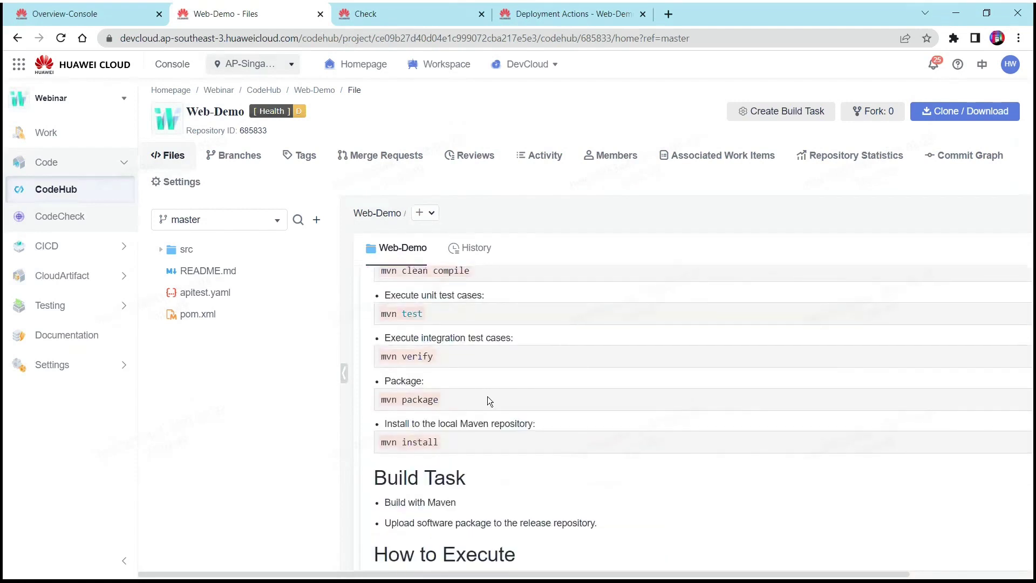
pyautogui.scroll(4, 487, 399)
# Step: Return to the Web-Demo-deploy deployment actions and set the Install JDK action's JDK version to openjdk-1.8.0
pyautogui.click(369, 15)
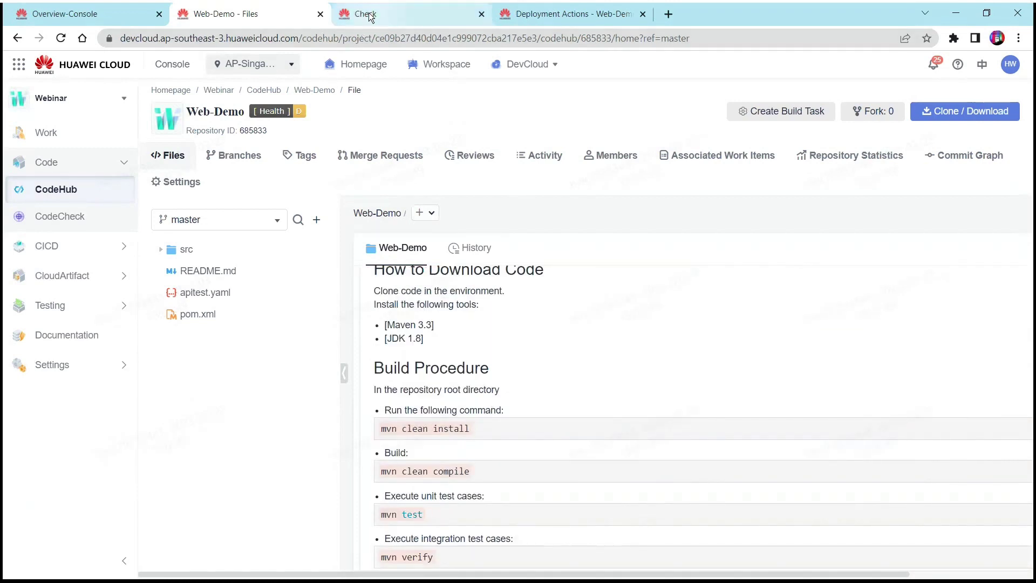
pyautogui.click(632, 16)
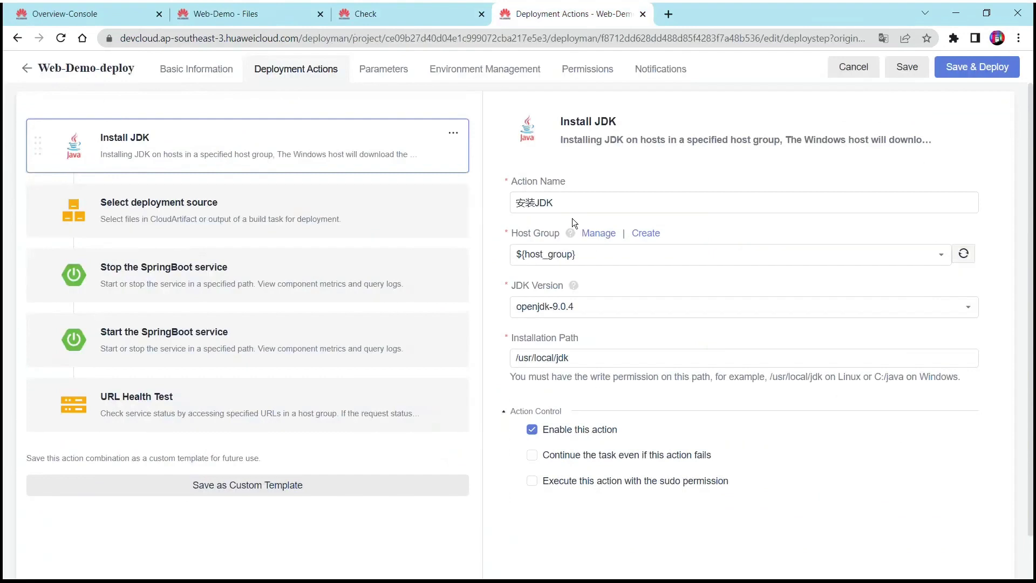
pyautogui.click(569, 311)
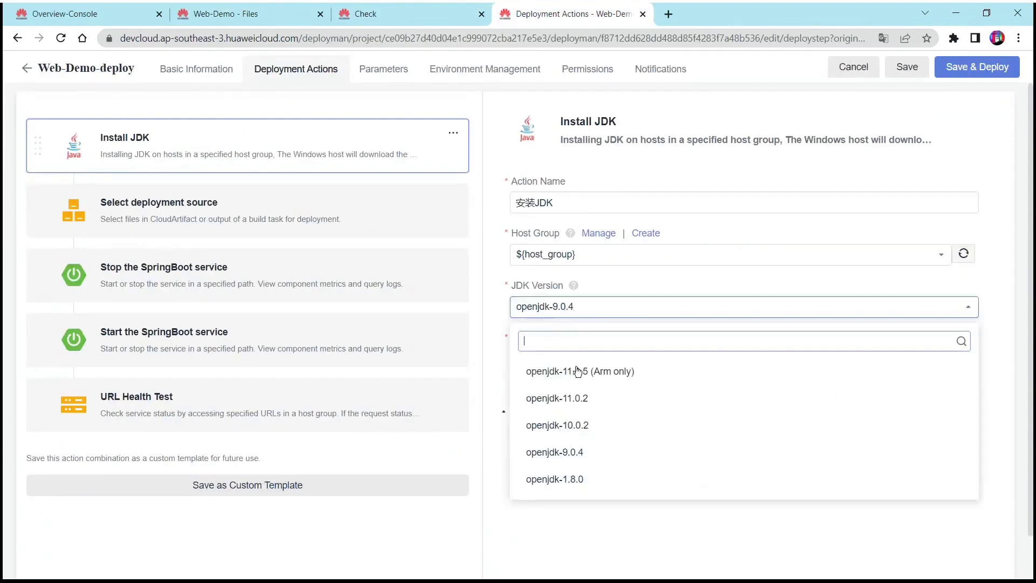
pyautogui.click(575, 487)
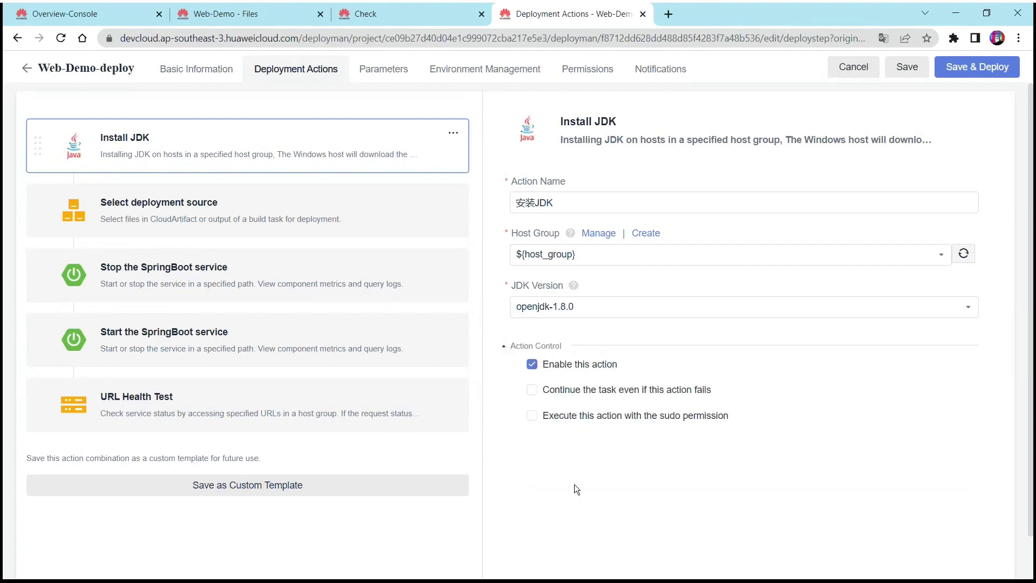
# Step: Set the Select deployment source action's source to Build task and choose Web-Demo-cloudbuild as the build task
pyautogui.click(281, 223)
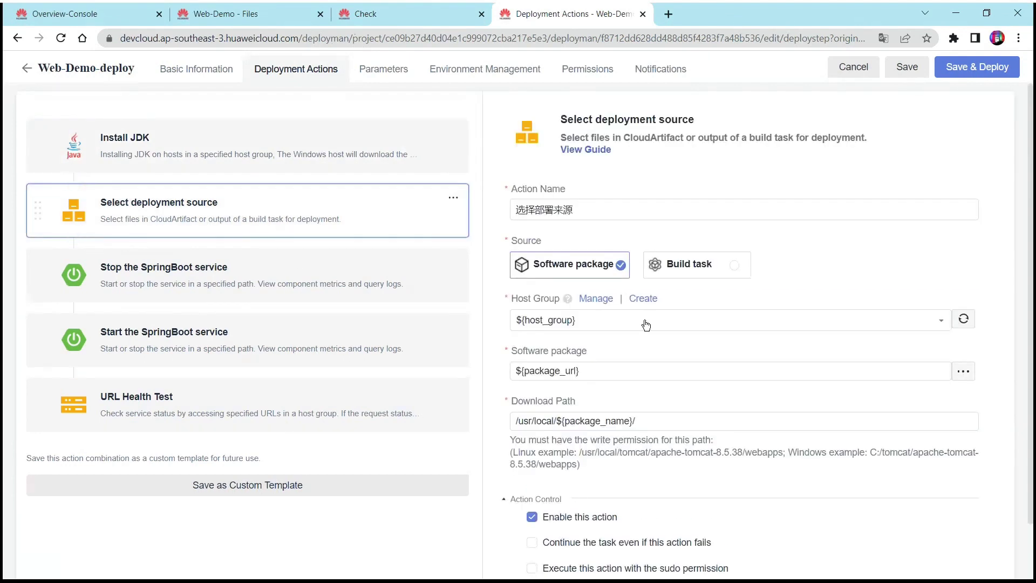
pyautogui.click(685, 267)
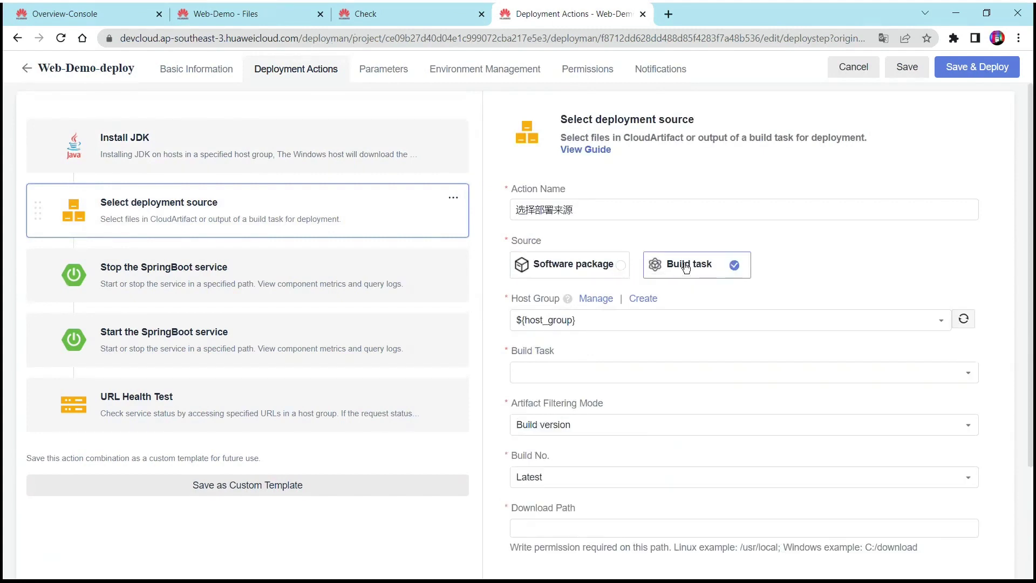
pyautogui.click(556, 373)
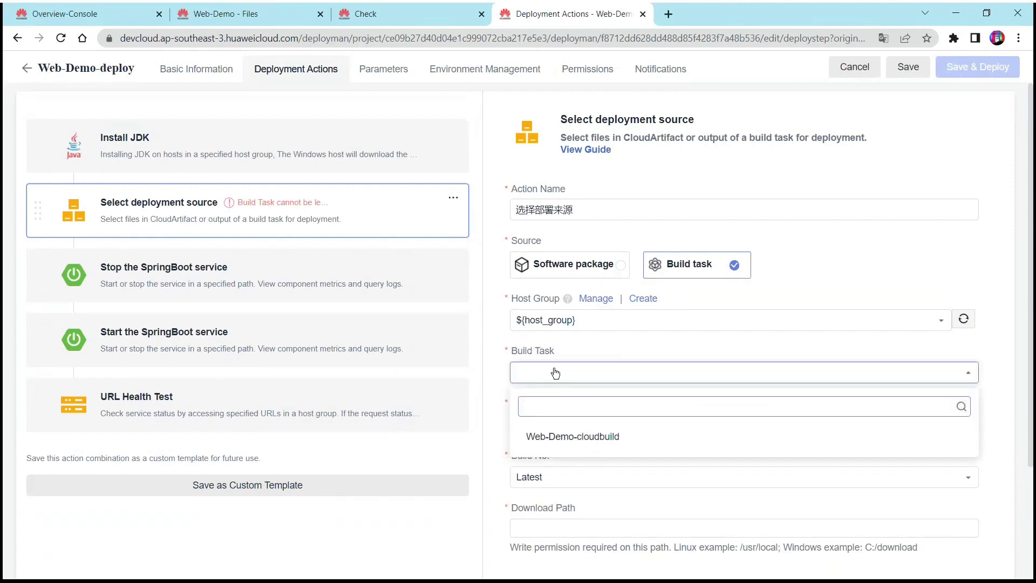
pyautogui.click(565, 437)
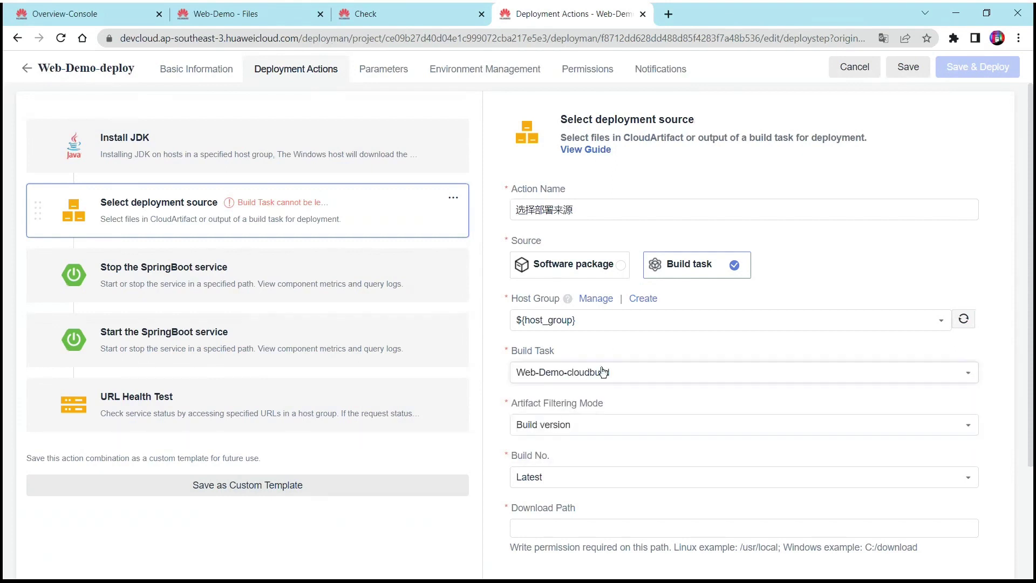
# Step: Fill in the Select deployment source action's download path with the placeholder text vjvjhvbvjvjhv
pyautogui.scroll(-1, 602, 372)
pyautogui.scroll(-2, 603, 372)
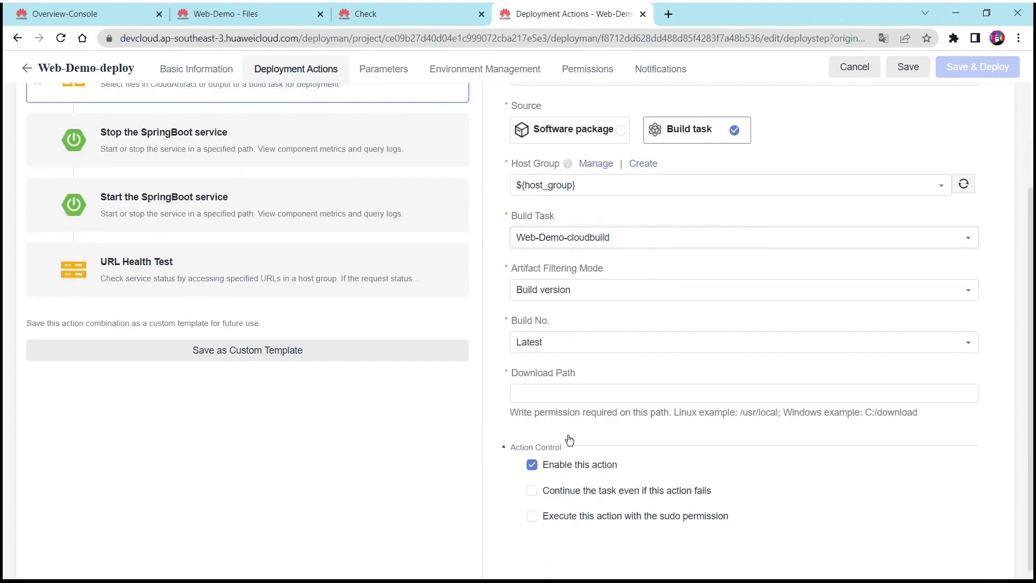
pyautogui.click(557, 395)
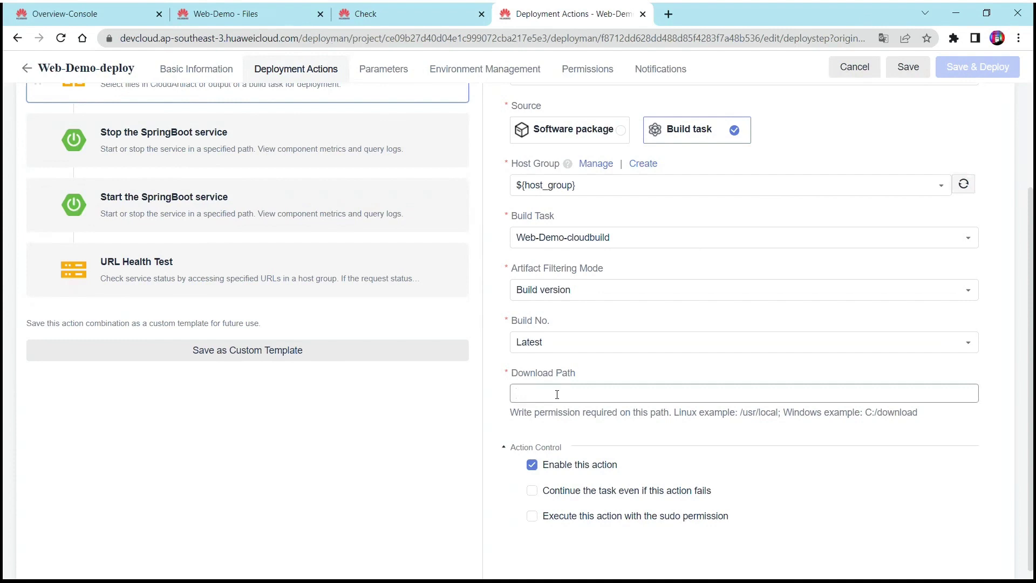
pyautogui.click(739, 422)
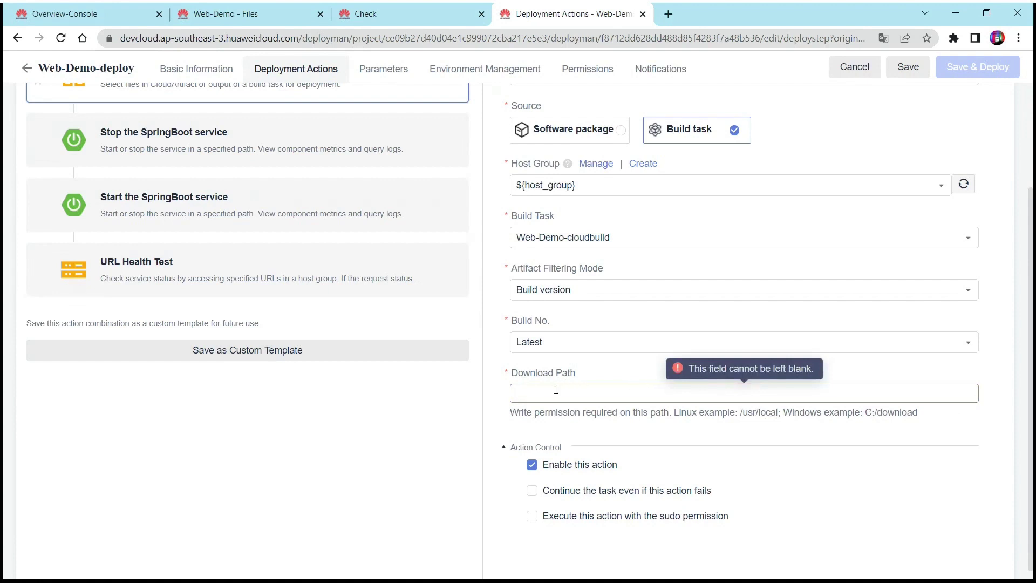
pyautogui.click(556, 389)
pyautogui.write('vjvjhvbvjvjhv')
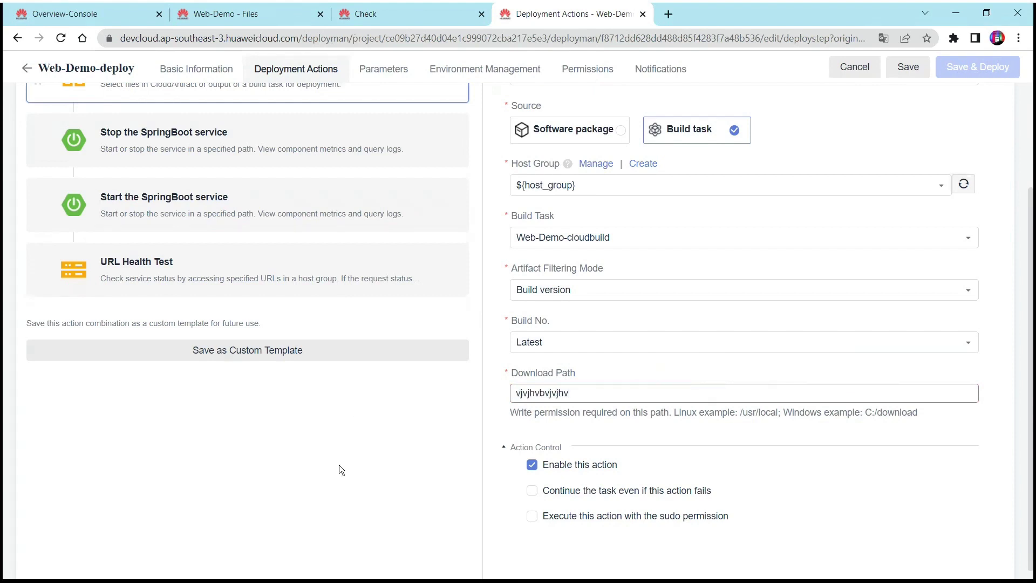
# Step: Review the settings of the Stop the SpringBoot service, URL Health Test, Install JDK and Select deployment source actions
pyautogui.scroll(3, 339, 465)
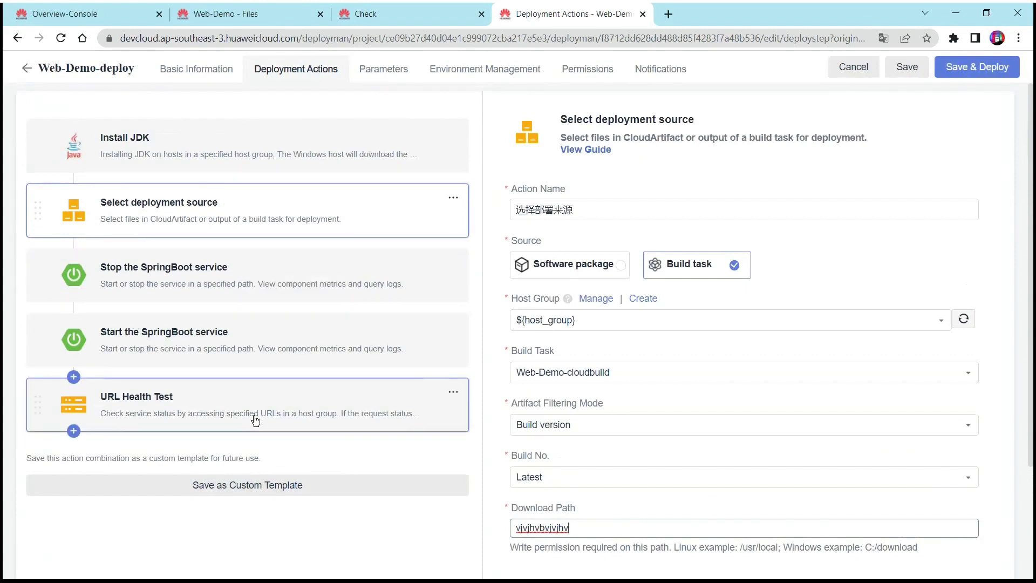
pyautogui.click(326, 277)
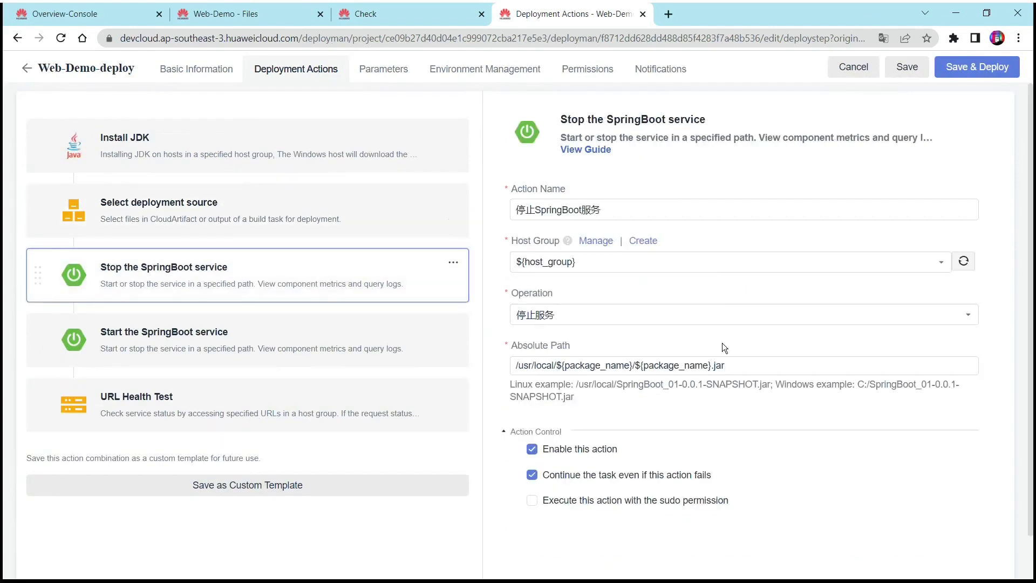
pyautogui.click(312, 401)
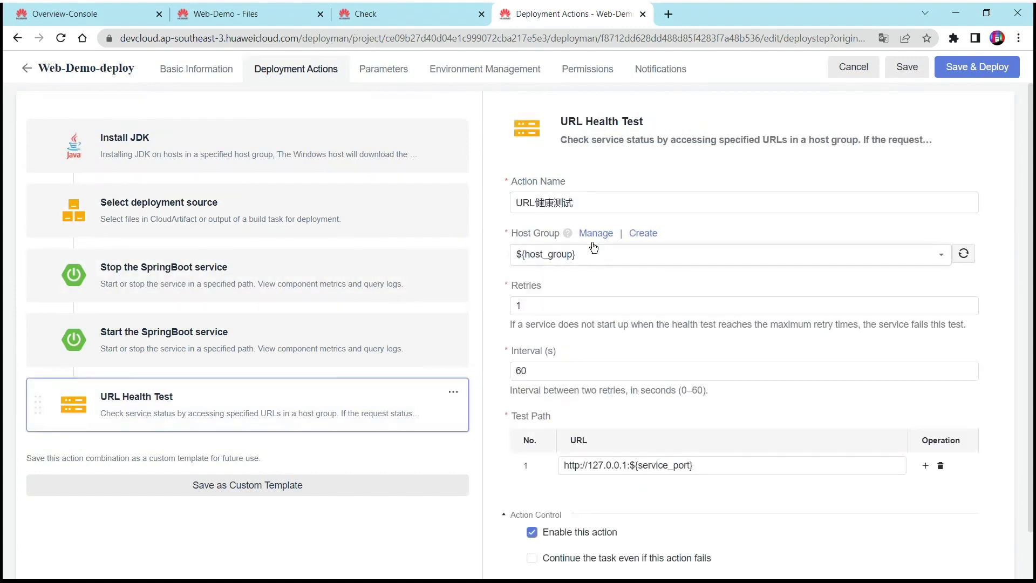
pyautogui.scroll(-1, 590, 296)
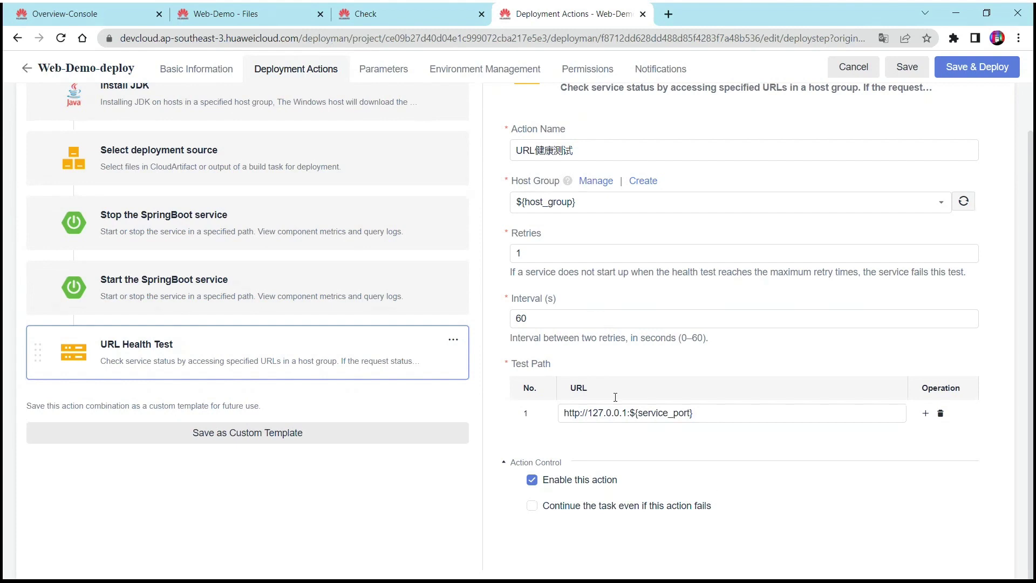
pyautogui.click(227, 102)
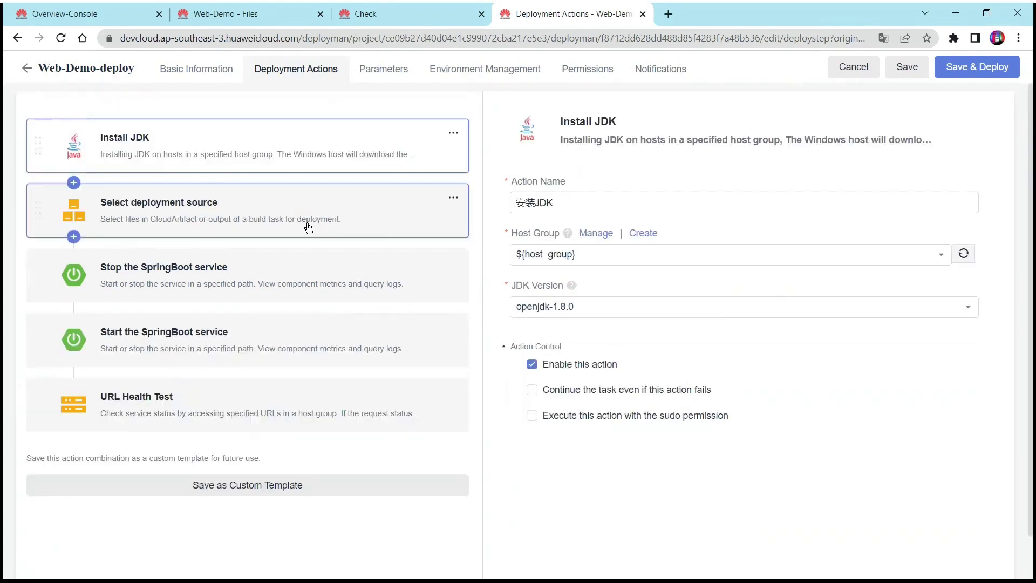
pyautogui.click(279, 221)
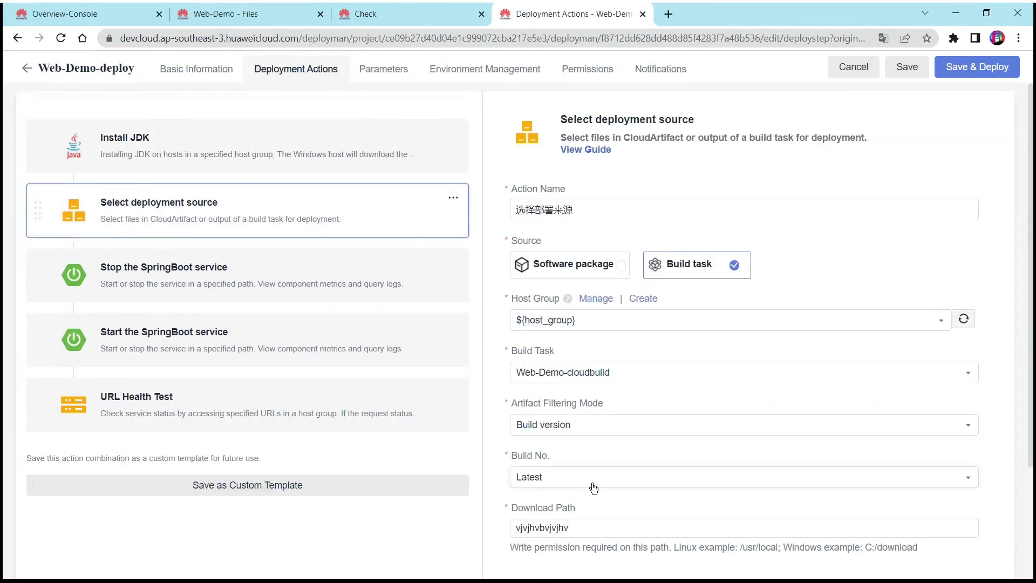
pyautogui.scroll(-3, 594, 486)
pyautogui.scroll(1, 248, 201)
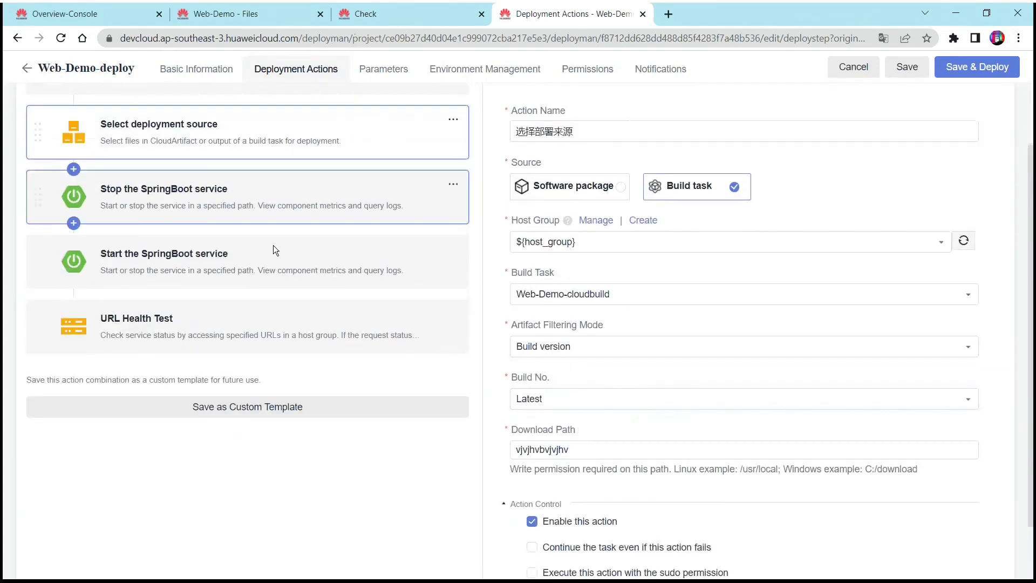
# Step: Examine the Start the SpringBoot service action's absolute path, system variables, command parameters and waiting time
pyautogui.scroll(1, 281, 280)
pyautogui.click(282, 286)
pyautogui.click(305, 340)
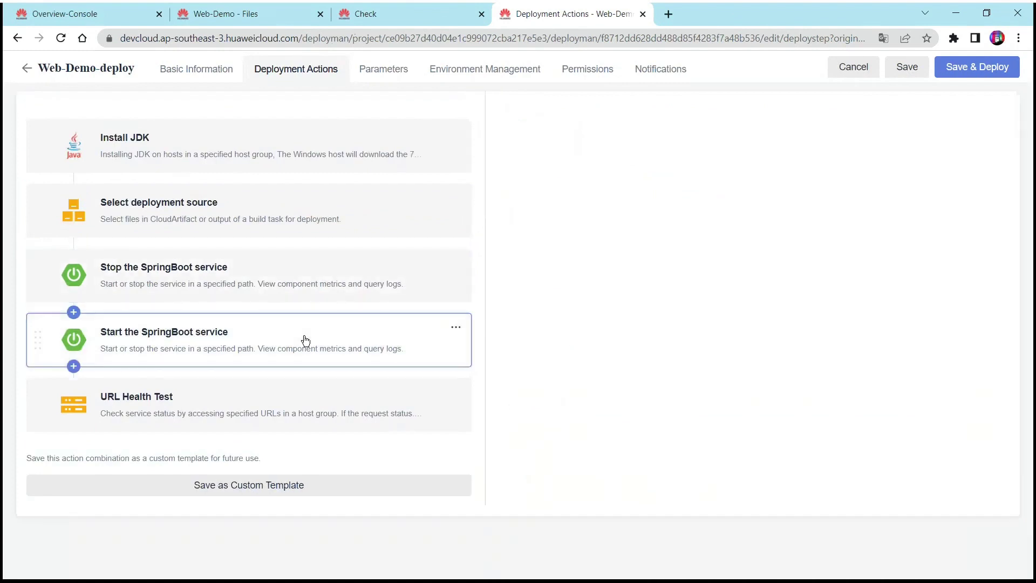
pyautogui.scroll(-4, 773, 405)
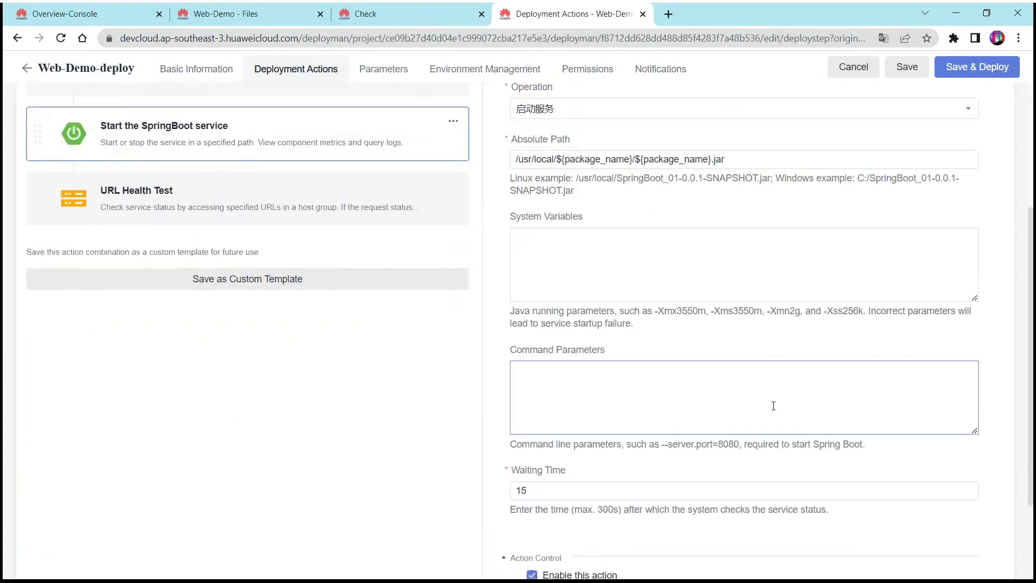
pyautogui.scroll(-4, 773, 405)
pyautogui.scroll(8, 733, 397)
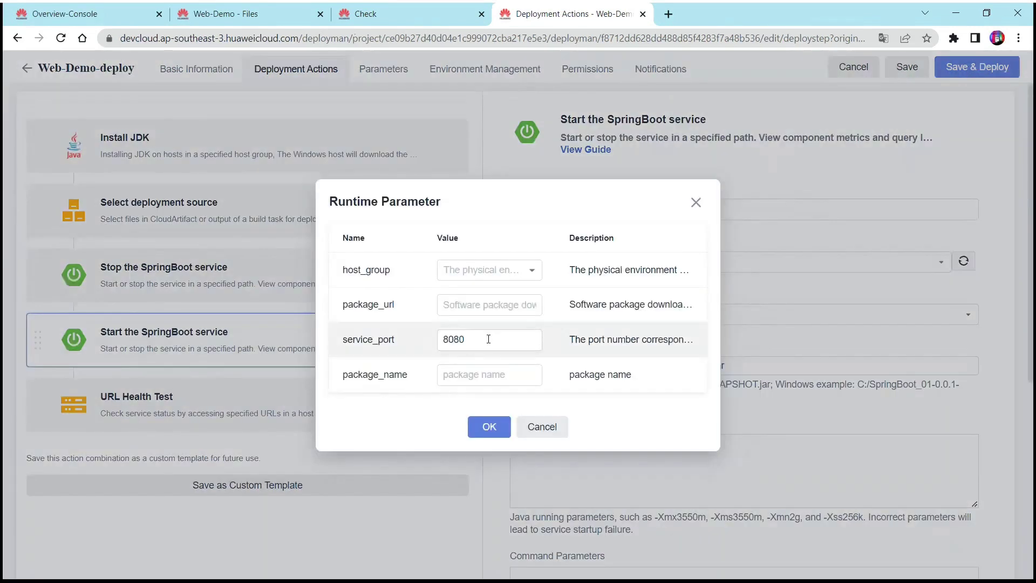
# Step: Try to save and deploy Web-Demo-deploy with the service_port runtime parameter set to 8081
pyautogui.moveTo(488, 339); pyautogui.dragTo(407, 335)
pyautogui.click(488, 342)
pyautogui.press('BackSpace')
pyautogui.write('1')
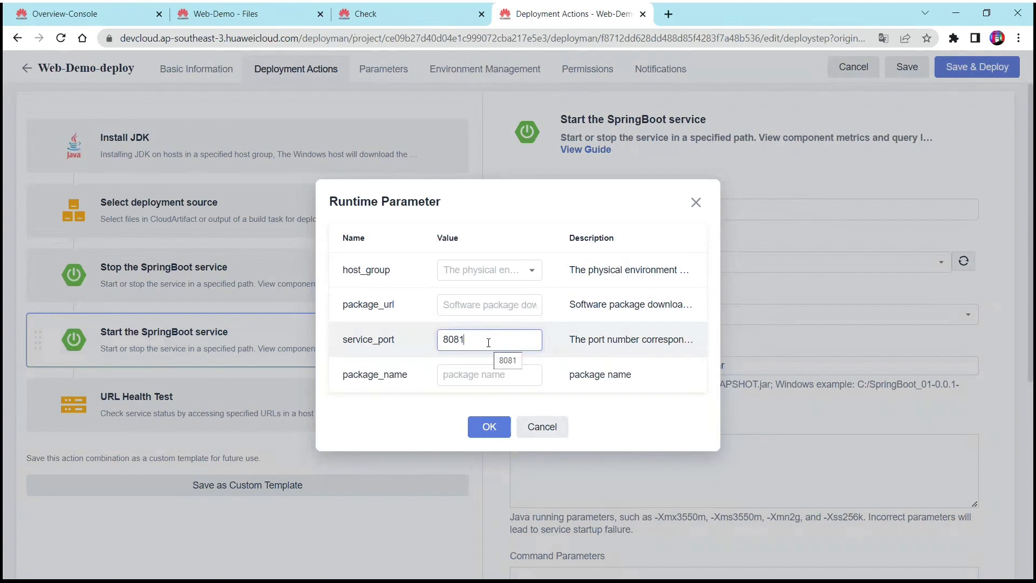
pyautogui.click(489, 426)
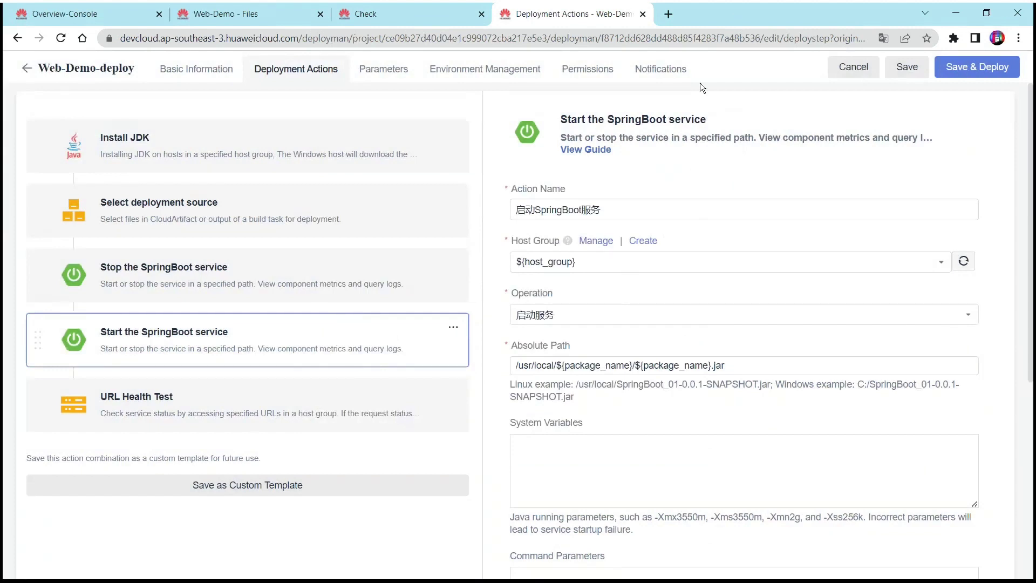
# Step: Examine the stages of baz-java-web-demo-pipeline's execution #1 in CloudPipeline, and return to the DevCloud console overview
pyautogui.click(385, 22)
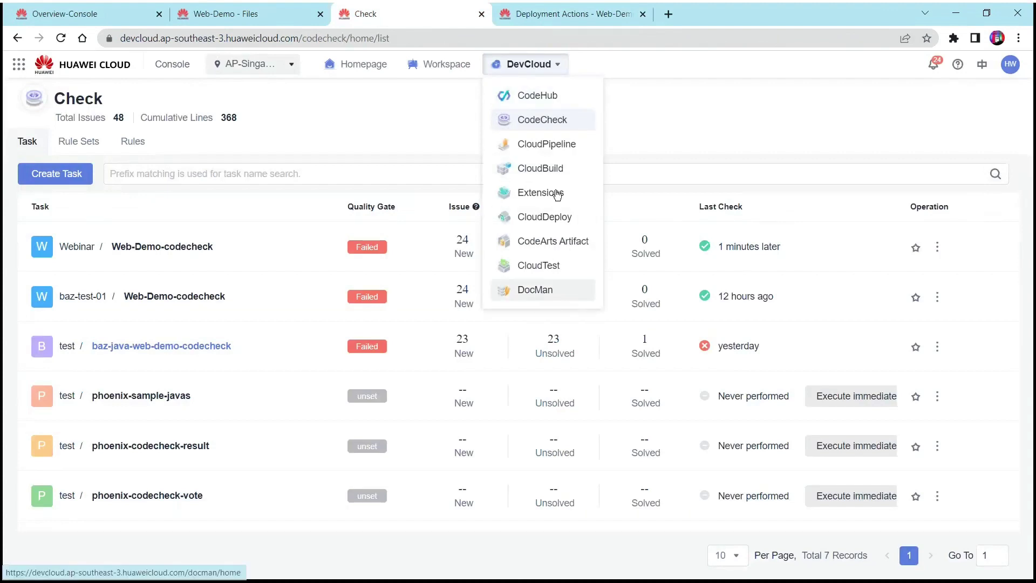
pyautogui.click(556, 145)
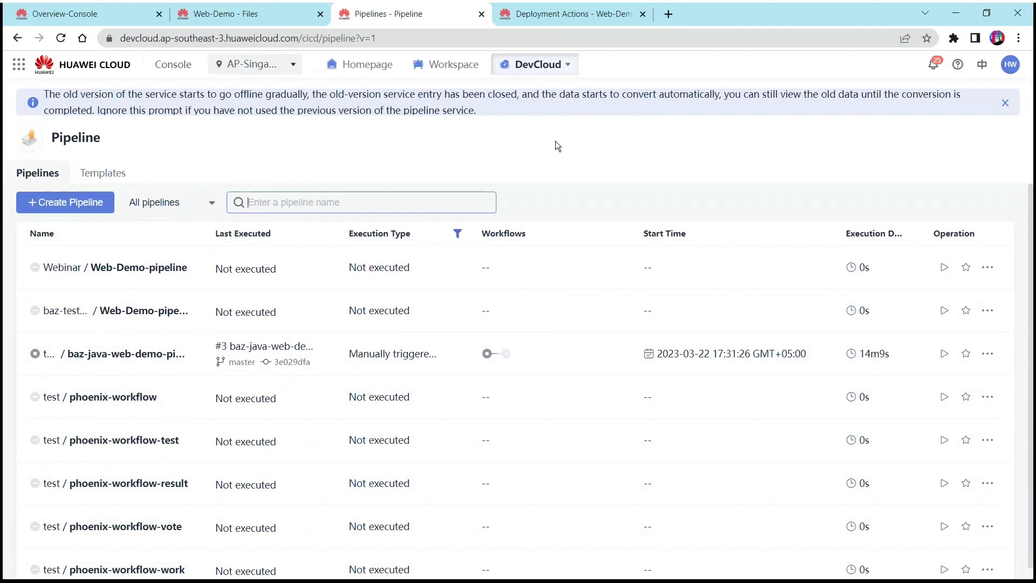
pyautogui.click(232, 350)
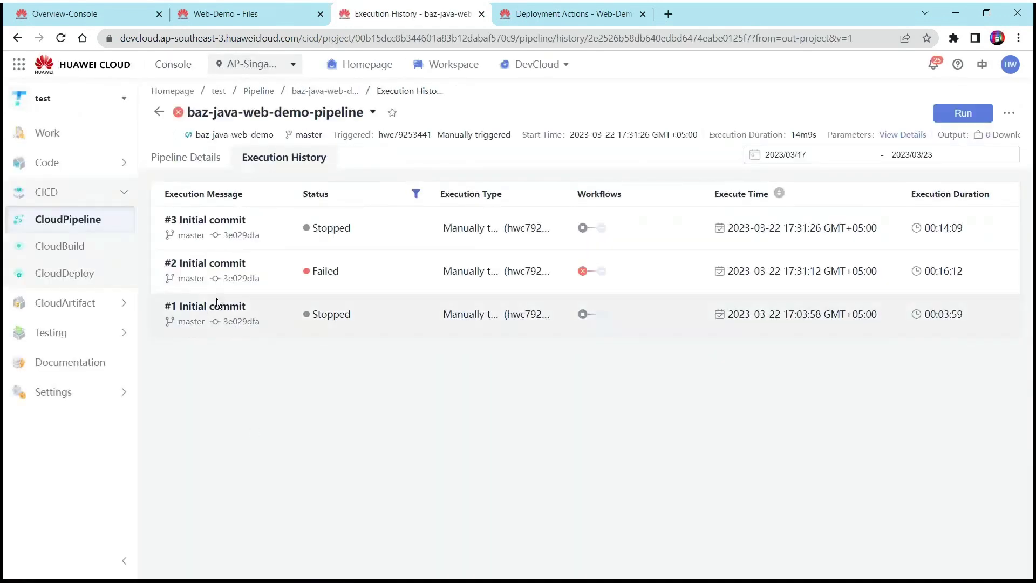
pyautogui.click(210, 308)
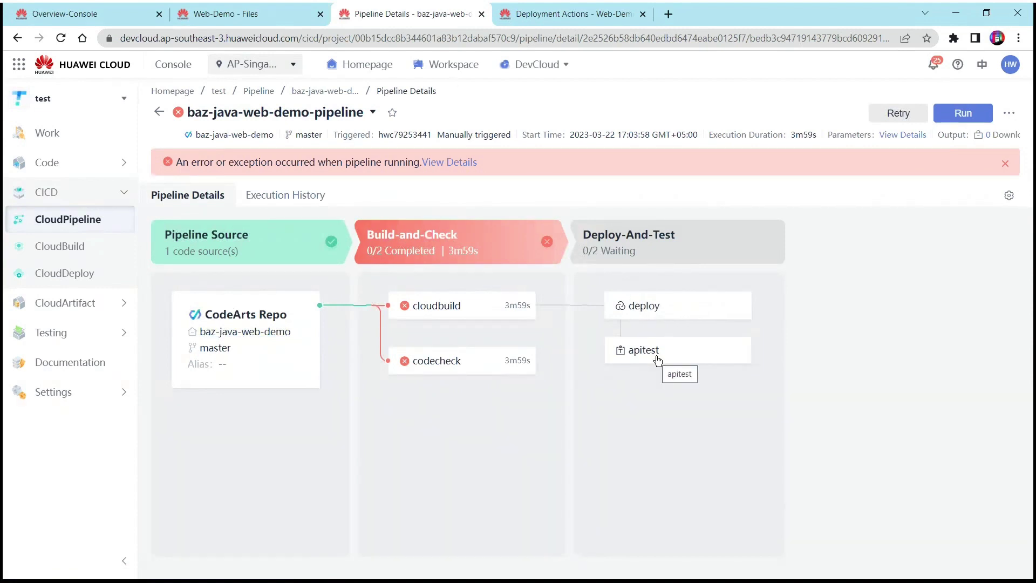
pyautogui.click(105, 17)
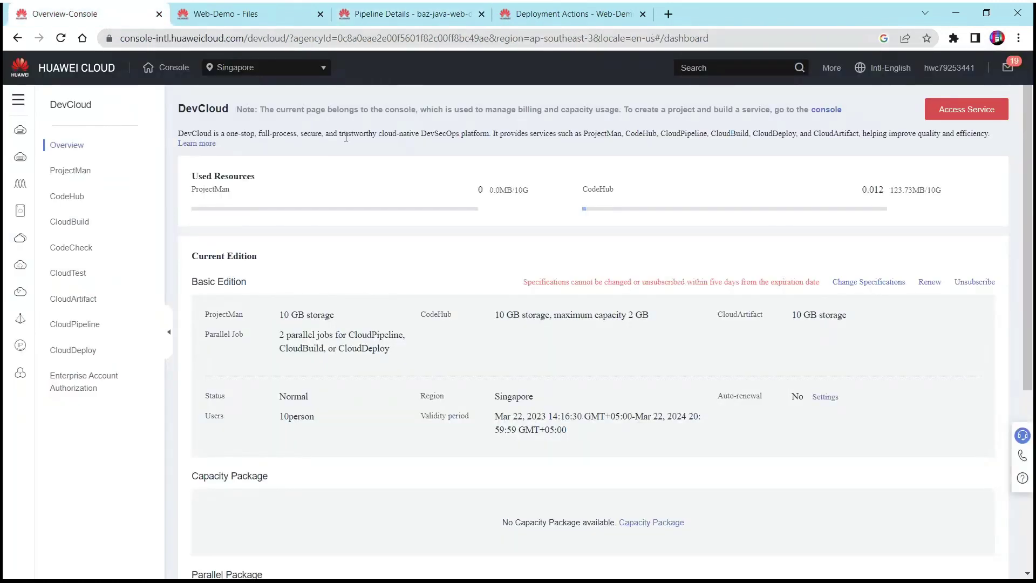